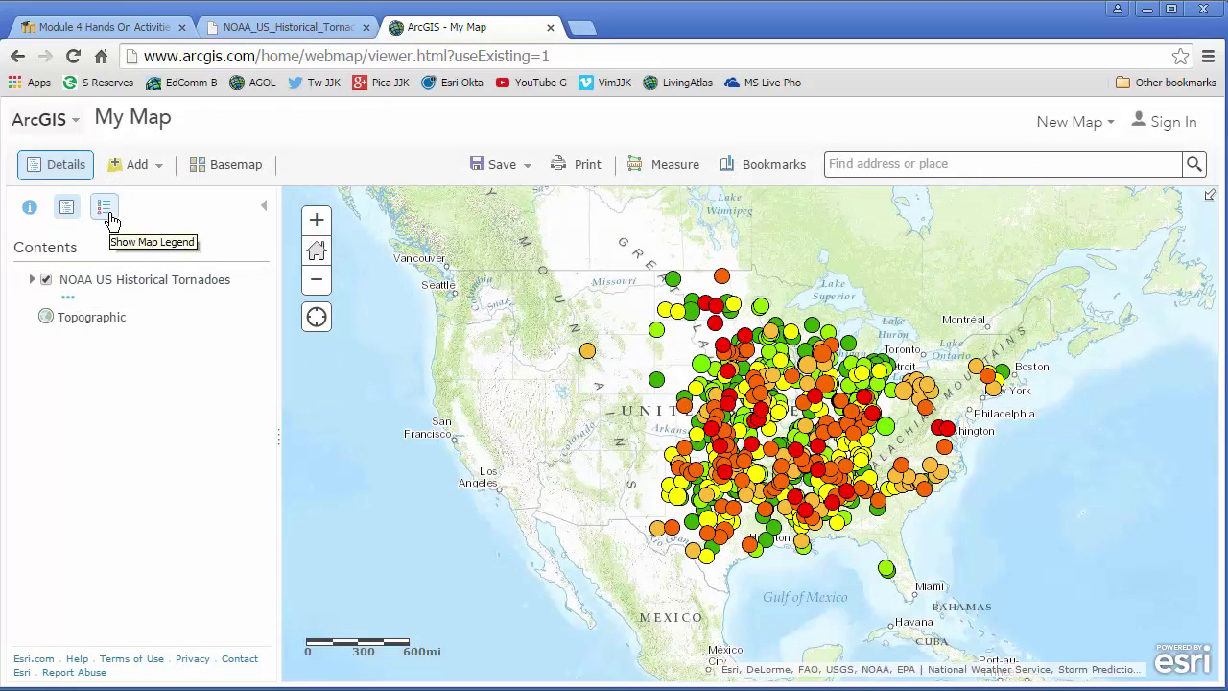
# Show the map legend, choose the Topographic basemap, and compare the decade and Fujita scale symbols with the mapped tornadoes
pyautogui.click(106, 209)
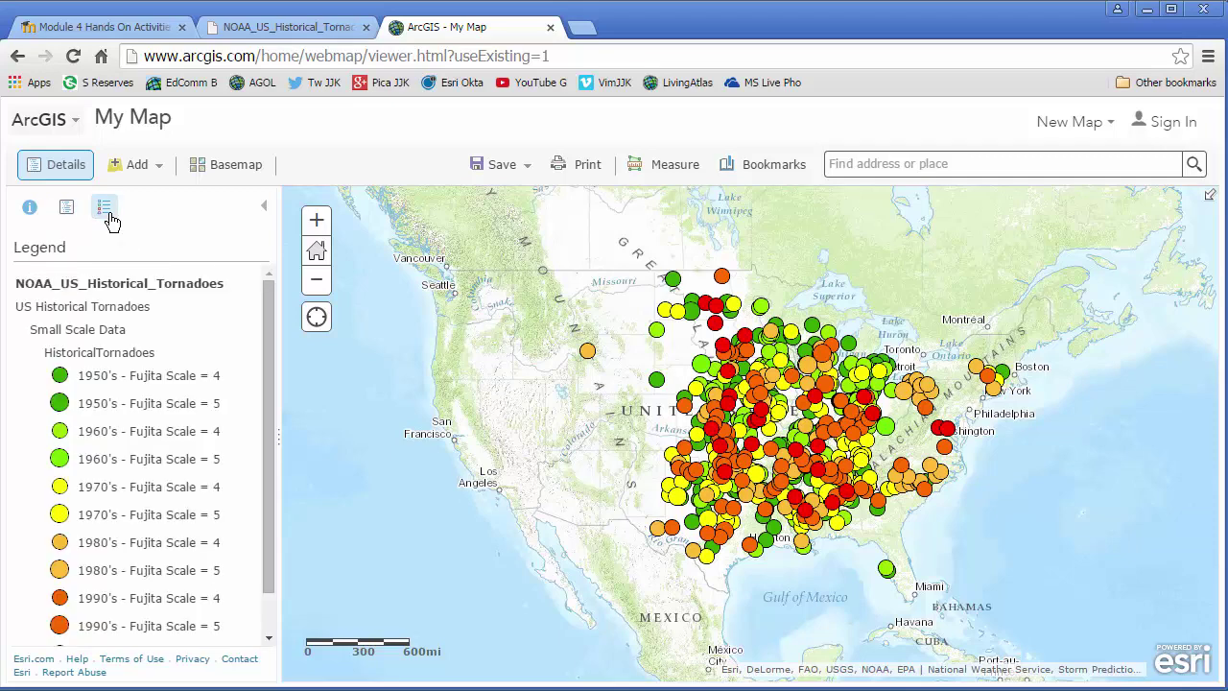
pyautogui.click(235, 168)
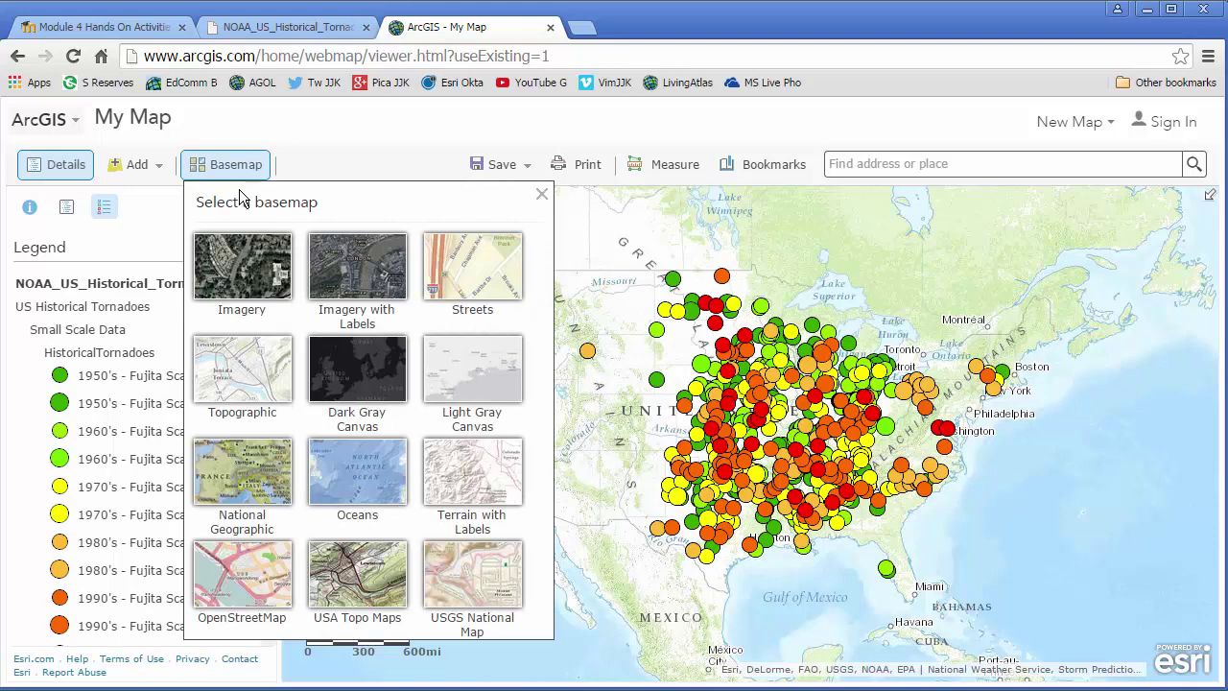
pyautogui.click(270, 379)
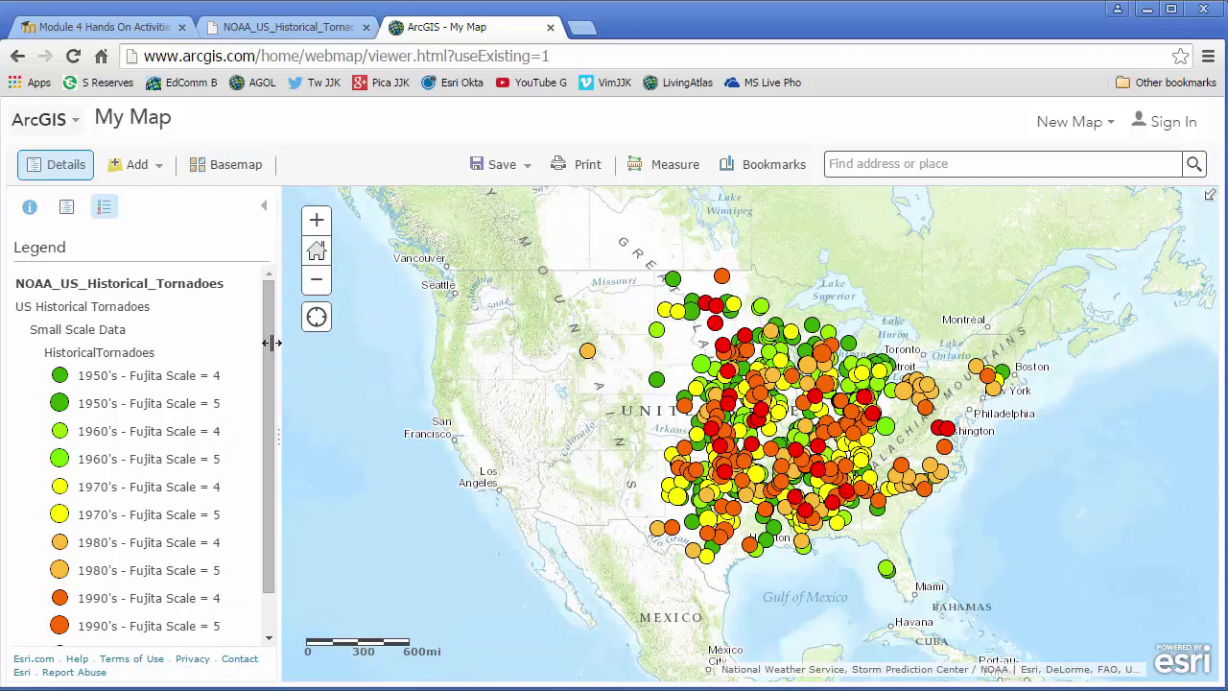
pyautogui.moveTo(268, 347); pyautogui.dragTo(270, 431)
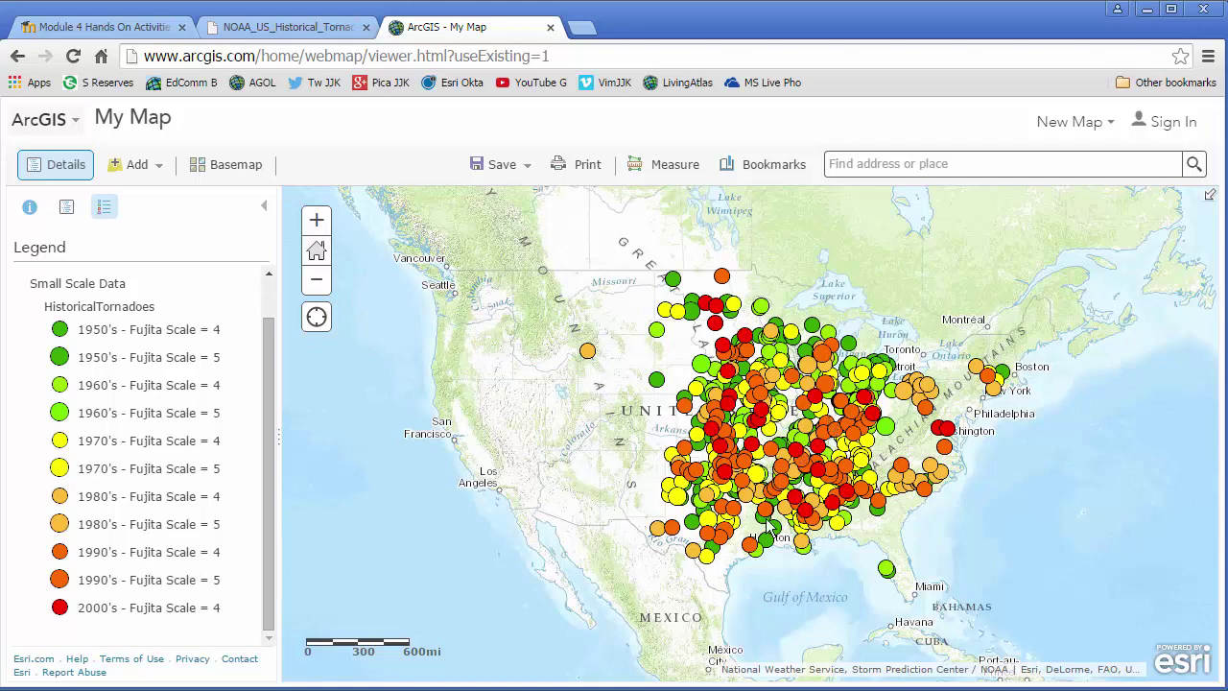
pyautogui.moveTo(772, 552); pyautogui.dragTo(657, 600)
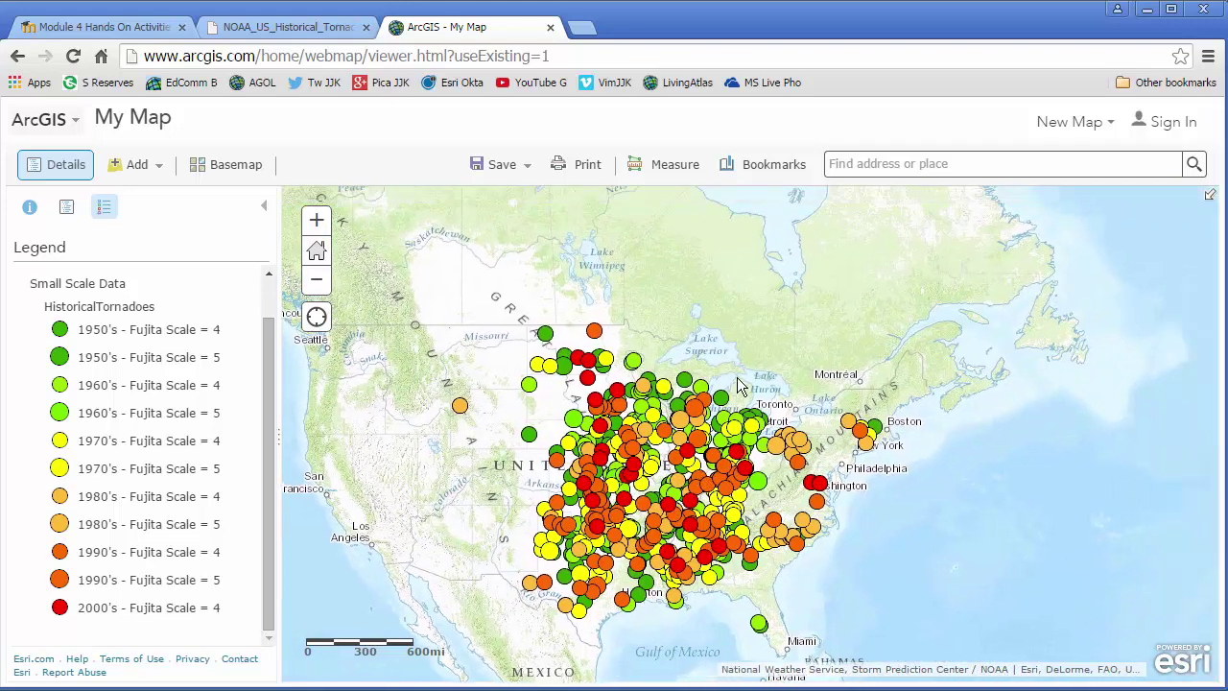
pyautogui.moveTo(750, 376); pyautogui.dragTo(753, 334)
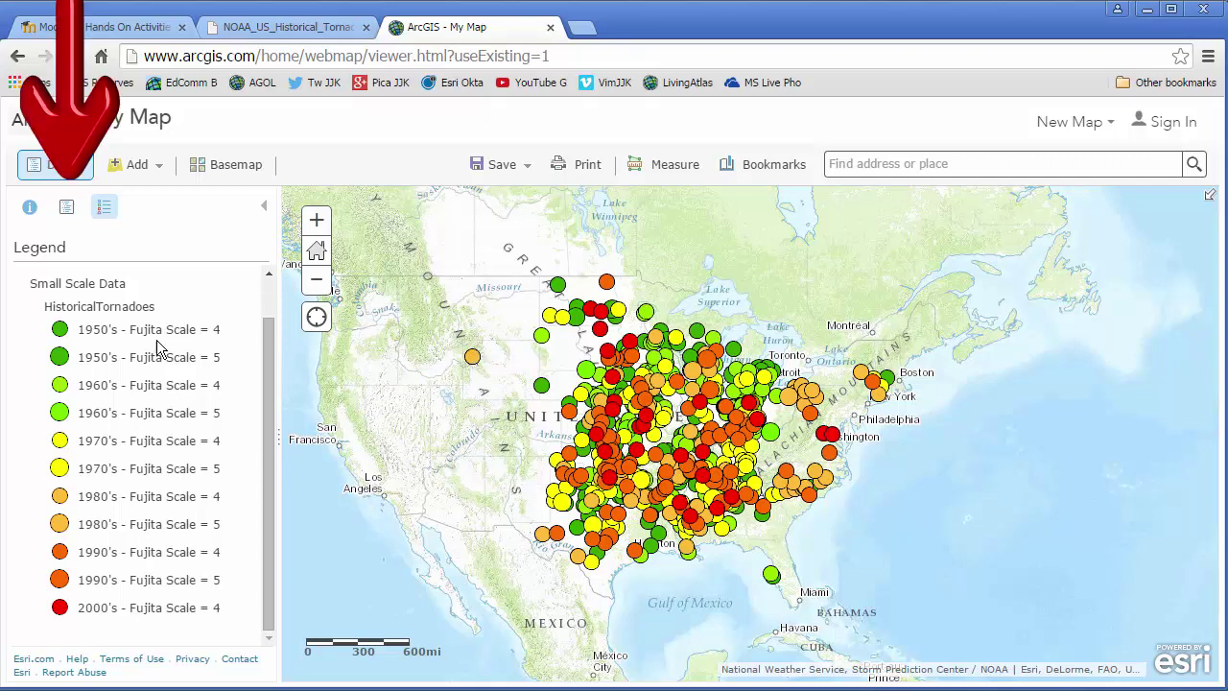
# Expand the NOAA US Historical Tornadoes layer in the contents and enable pop-ups for the HistoricalTornadoes sublayer under Large Scale Data
pyautogui.click(66, 207)
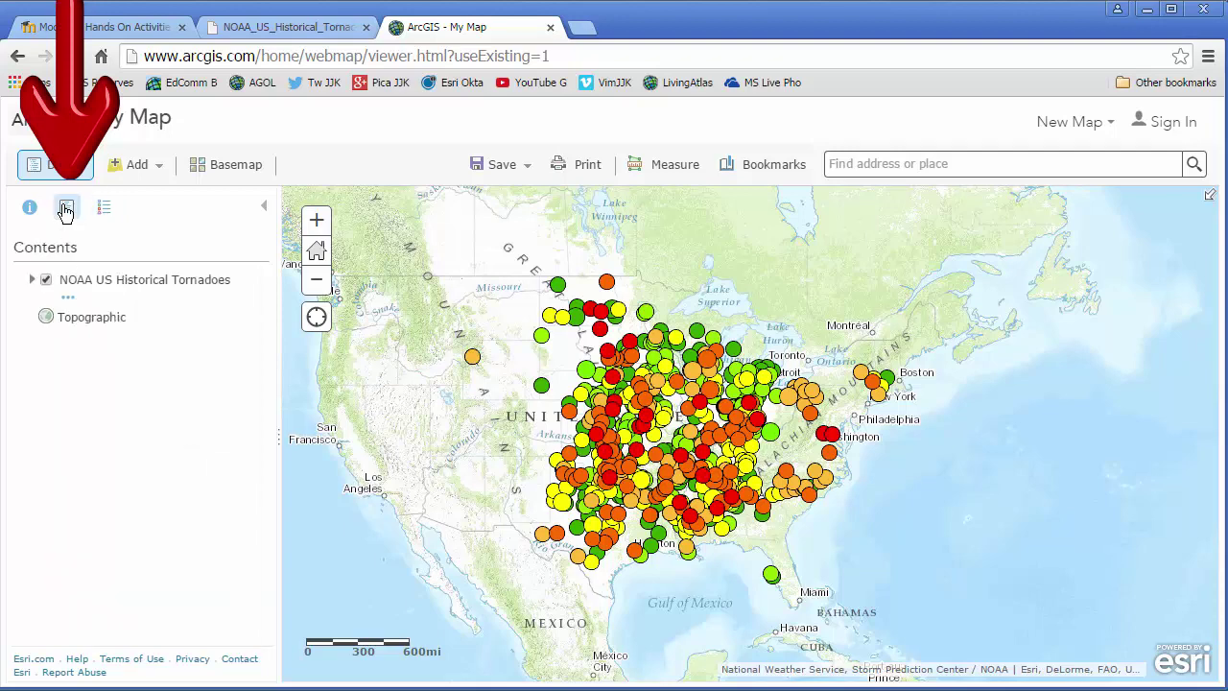
pyautogui.click(82, 288)
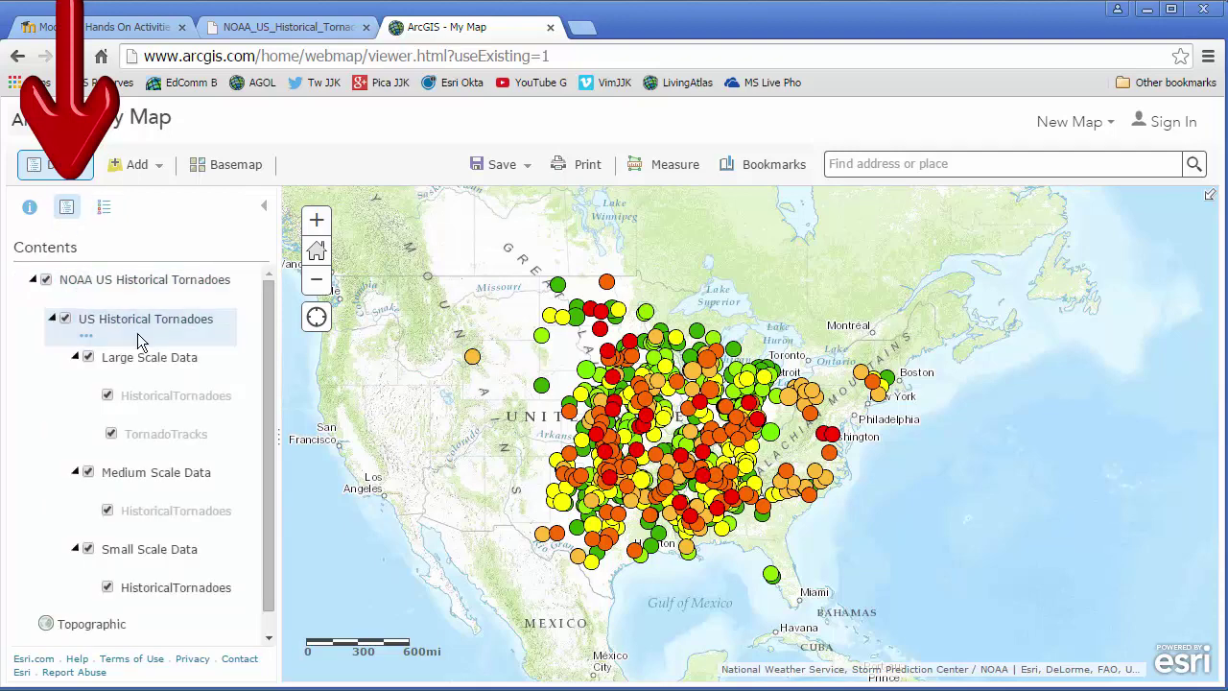
pyautogui.click(213, 372)
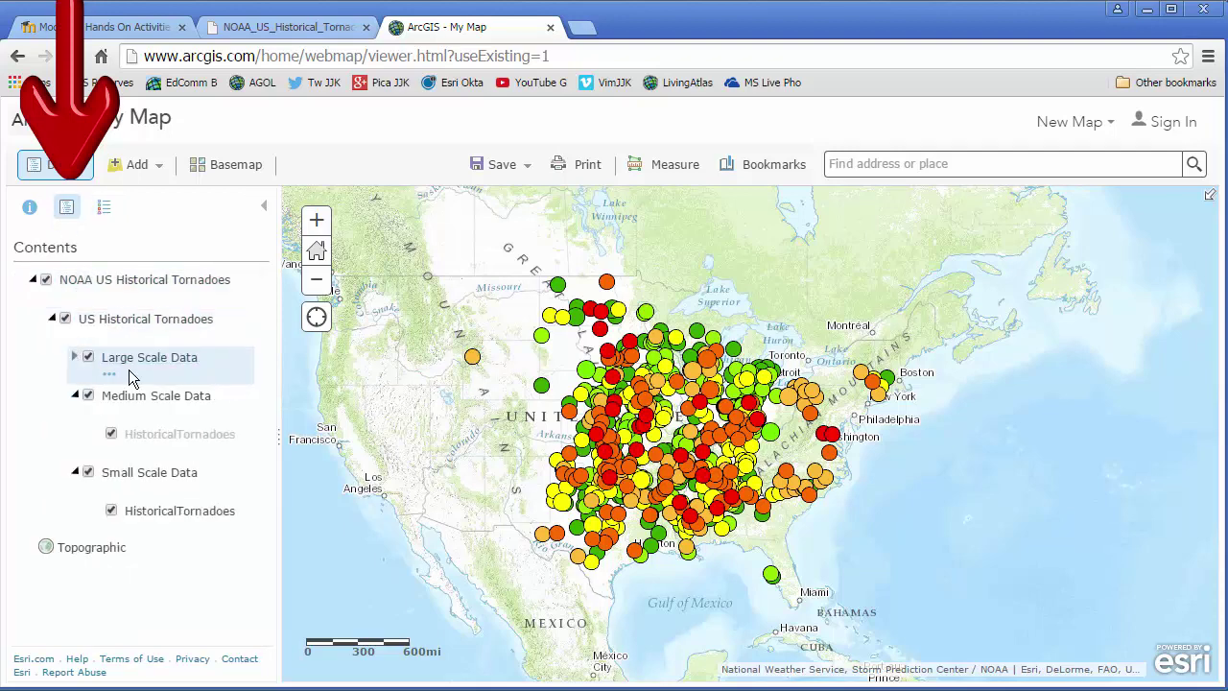
pyautogui.click(110, 375)
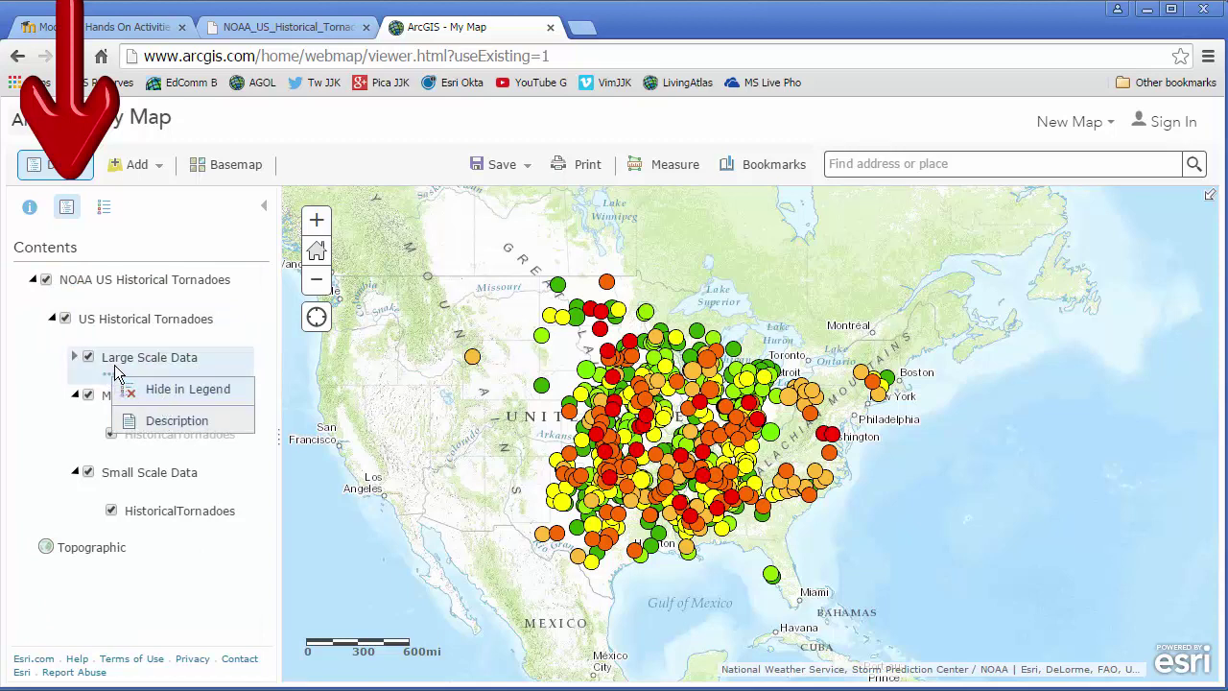
pyautogui.click(116, 365)
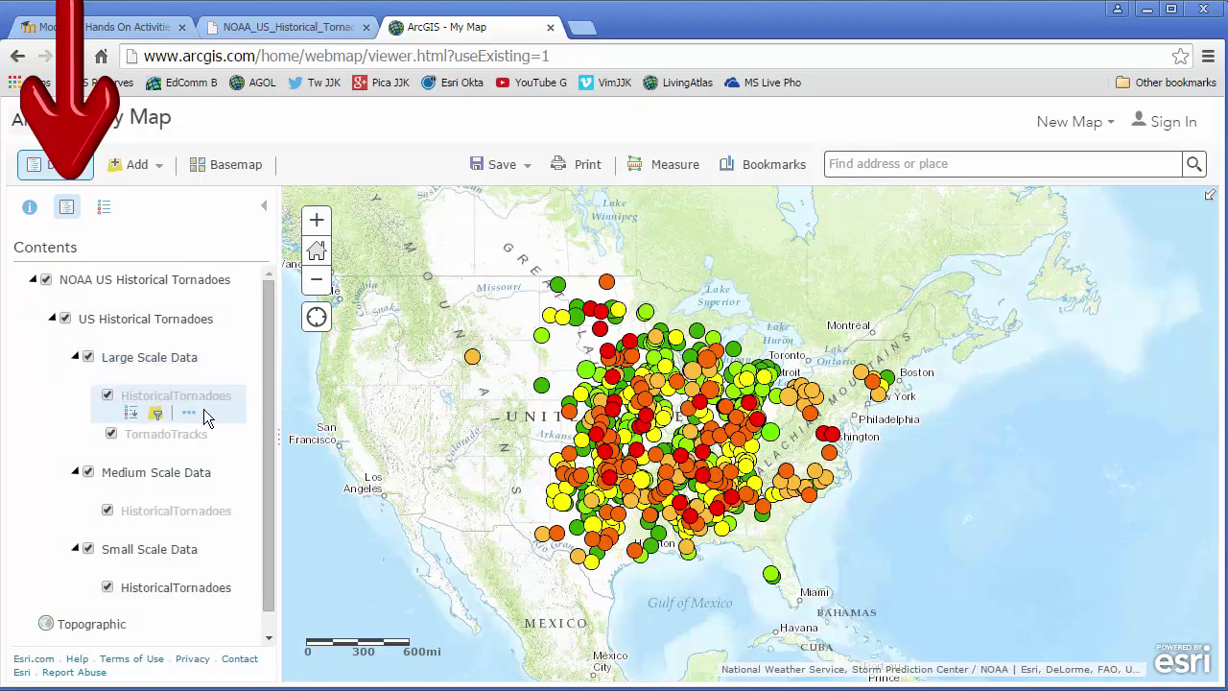
pyautogui.click(189, 414)
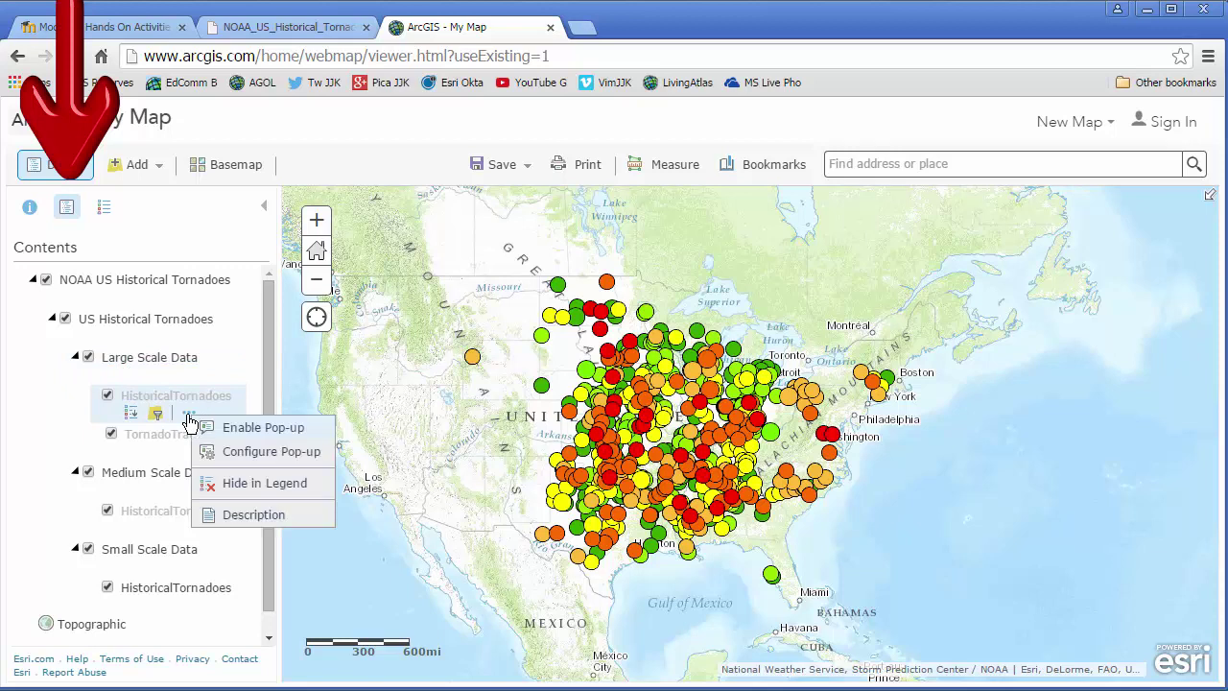
pyautogui.click(251, 425)
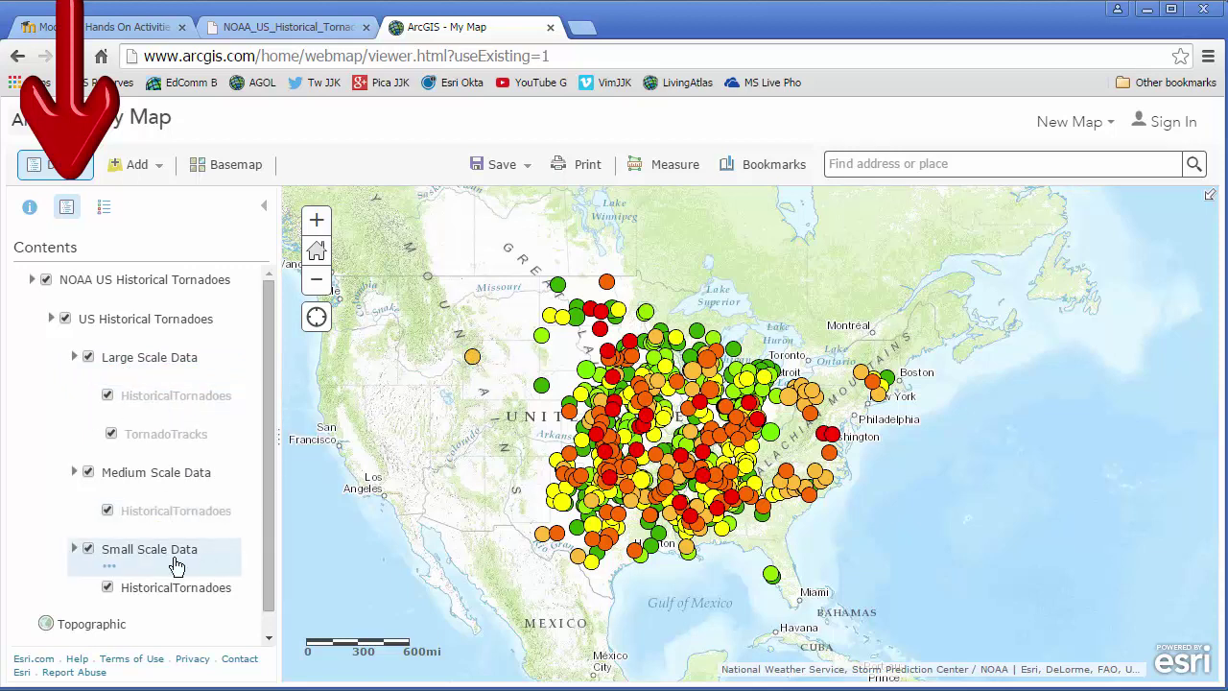
# Enable pop-ups for the HistoricalTornadoes sublayer under Small Scale Data
pyautogui.click(114, 568)
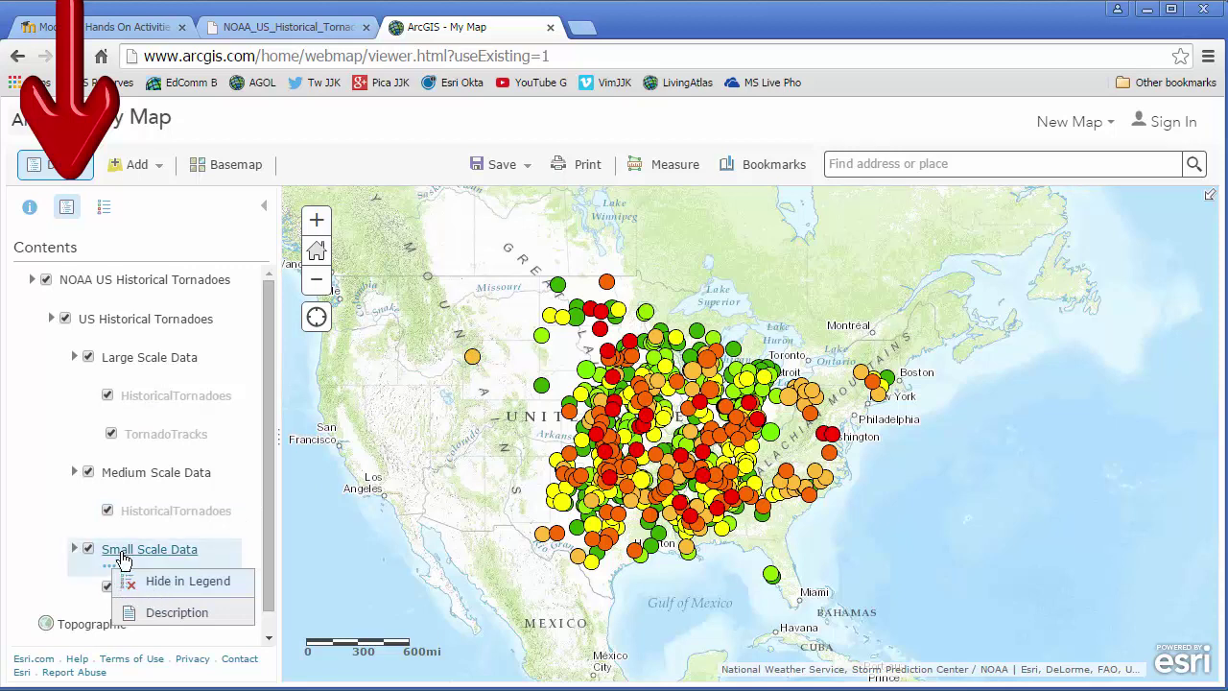
pyautogui.click(120, 555)
pyautogui.click(142, 553)
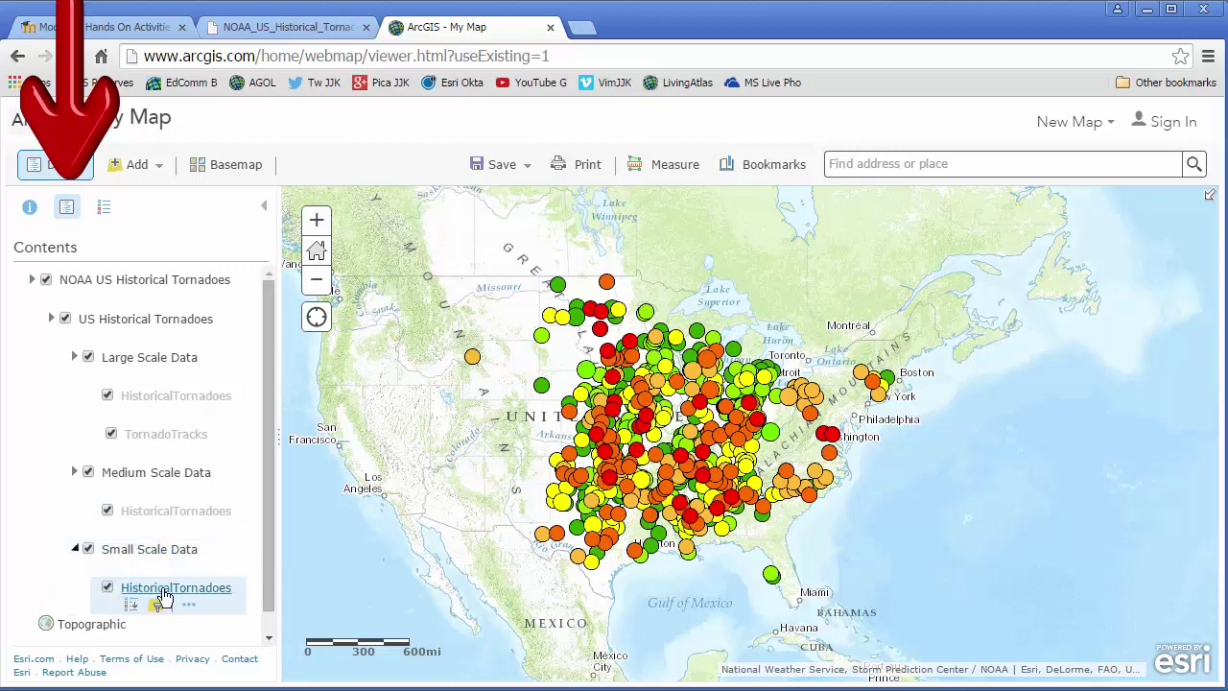
pyautogui.click(189, 605)
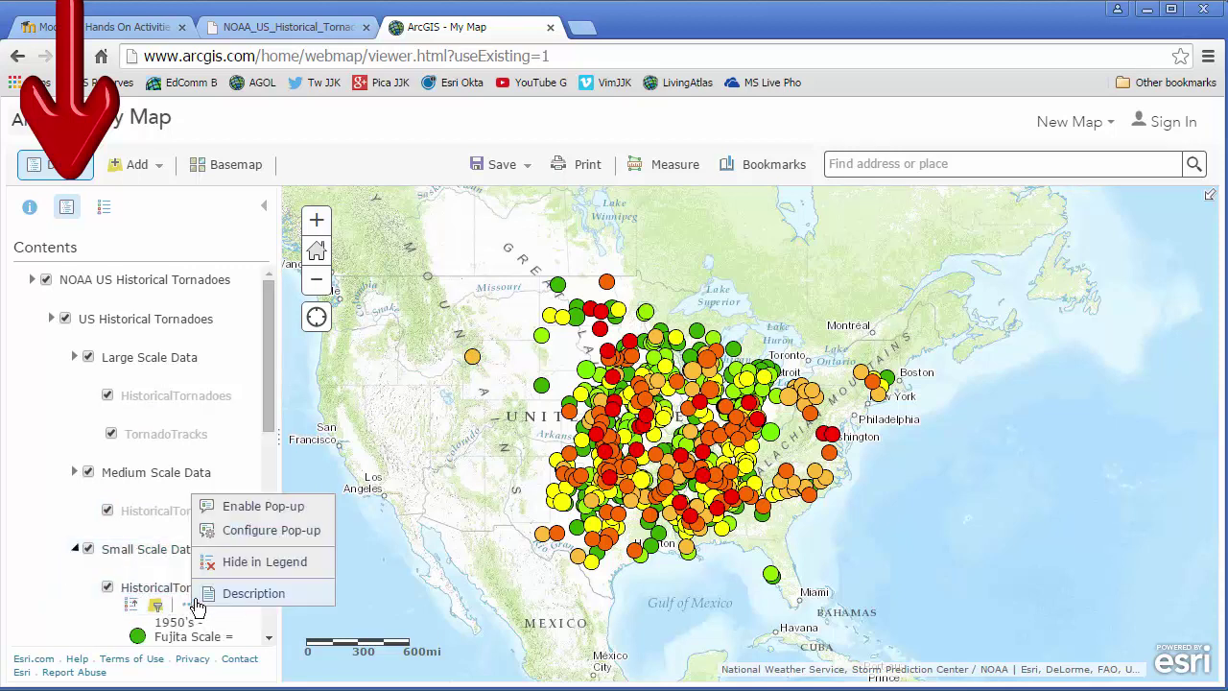
pyautogui.click(271, 513)
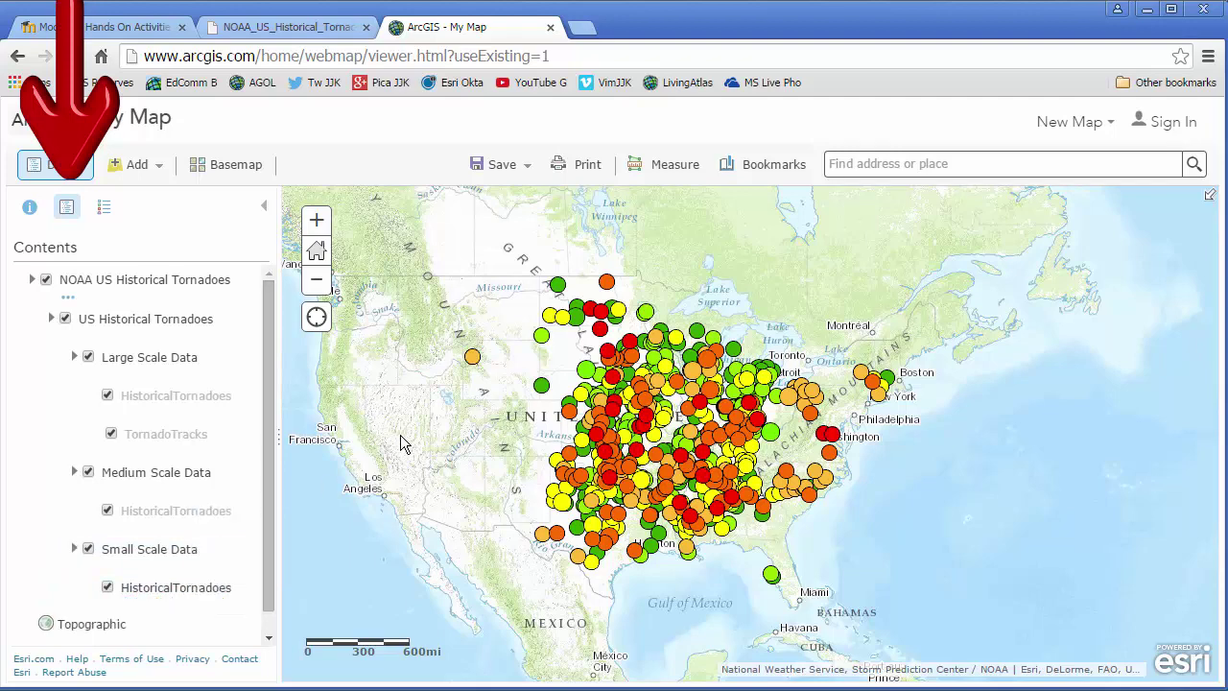
# Inspect the pop-up details of tornado points in Wyoming, New York and Illinois, and close the last pop-up
pyautogui.click(474, 357)
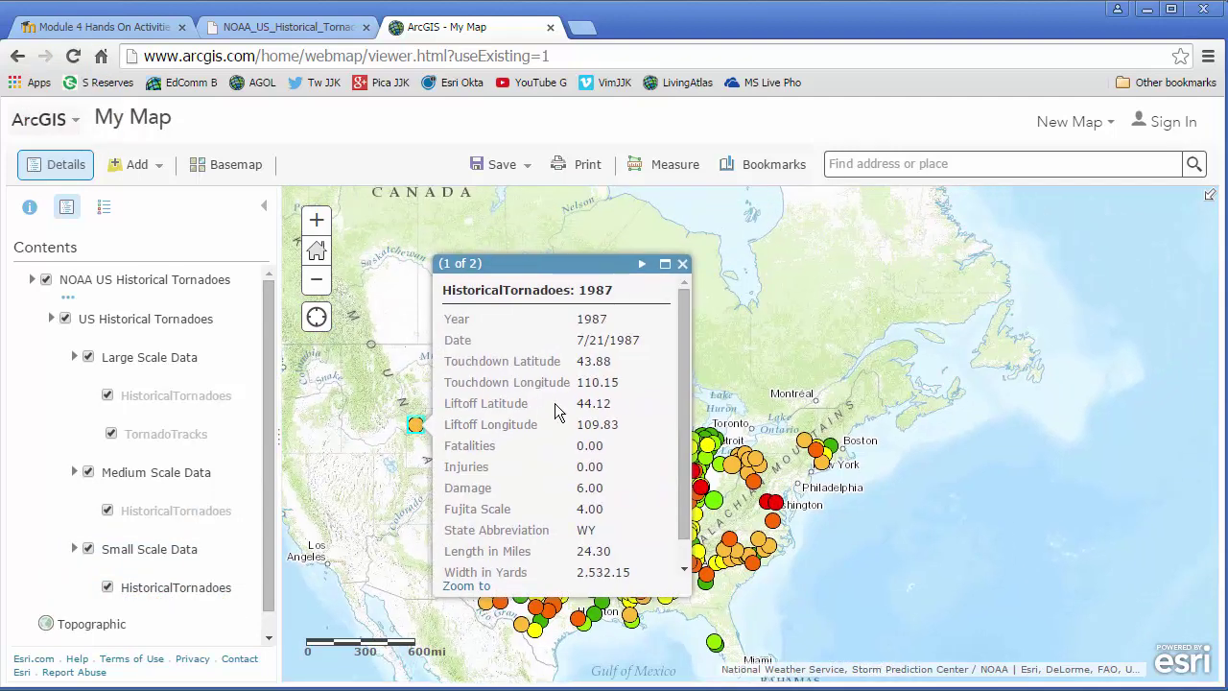
pyautogui.scroll(-1, 683, 408)
pyautogui.scroll(1, 685, 365)
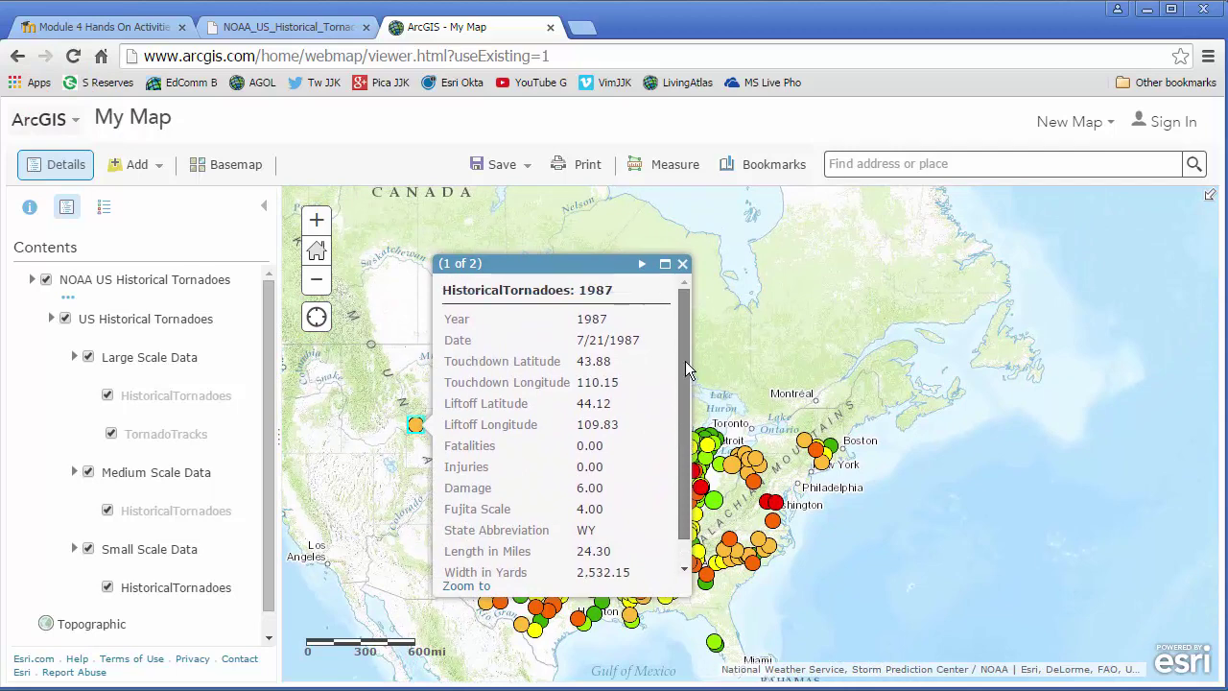
pyautogui.click(806, 449)
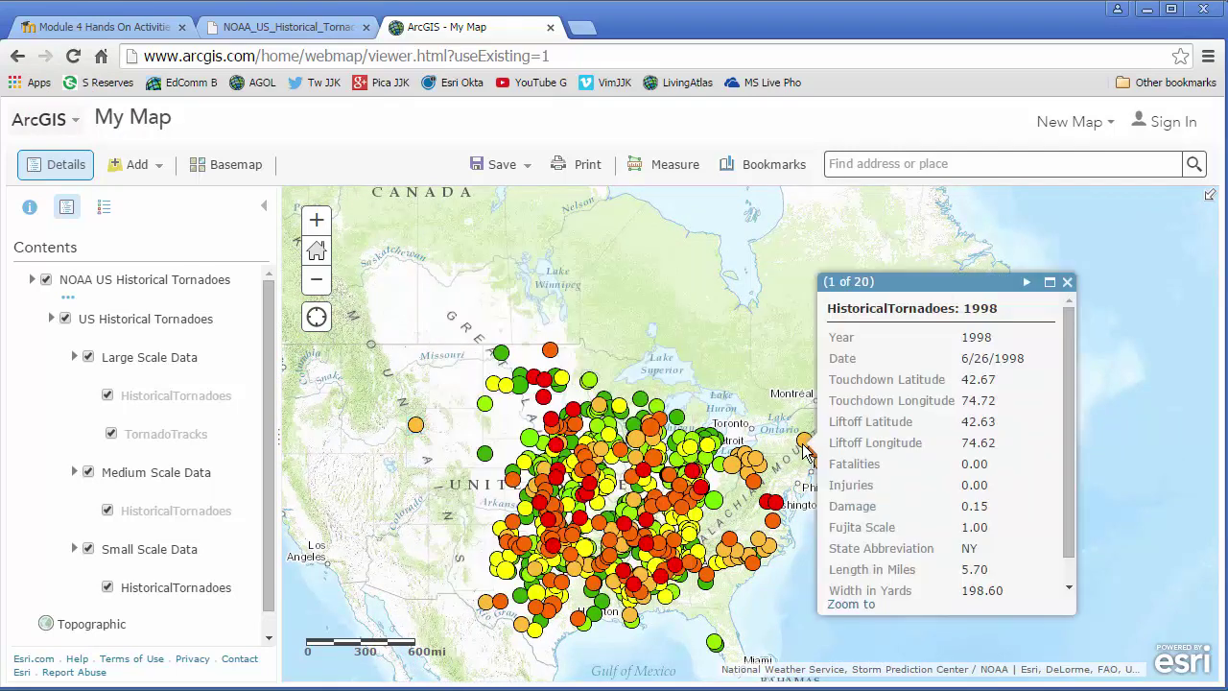
pyautogui.click(646, 480)
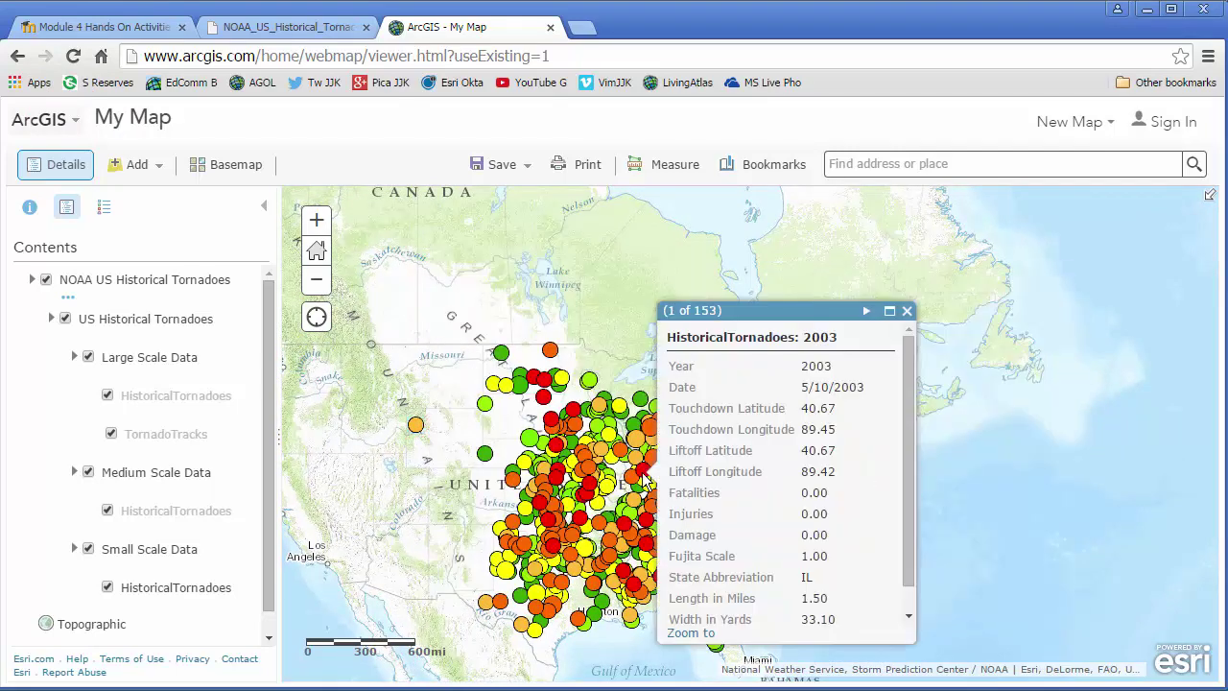
pyautogui.click(906, 311)
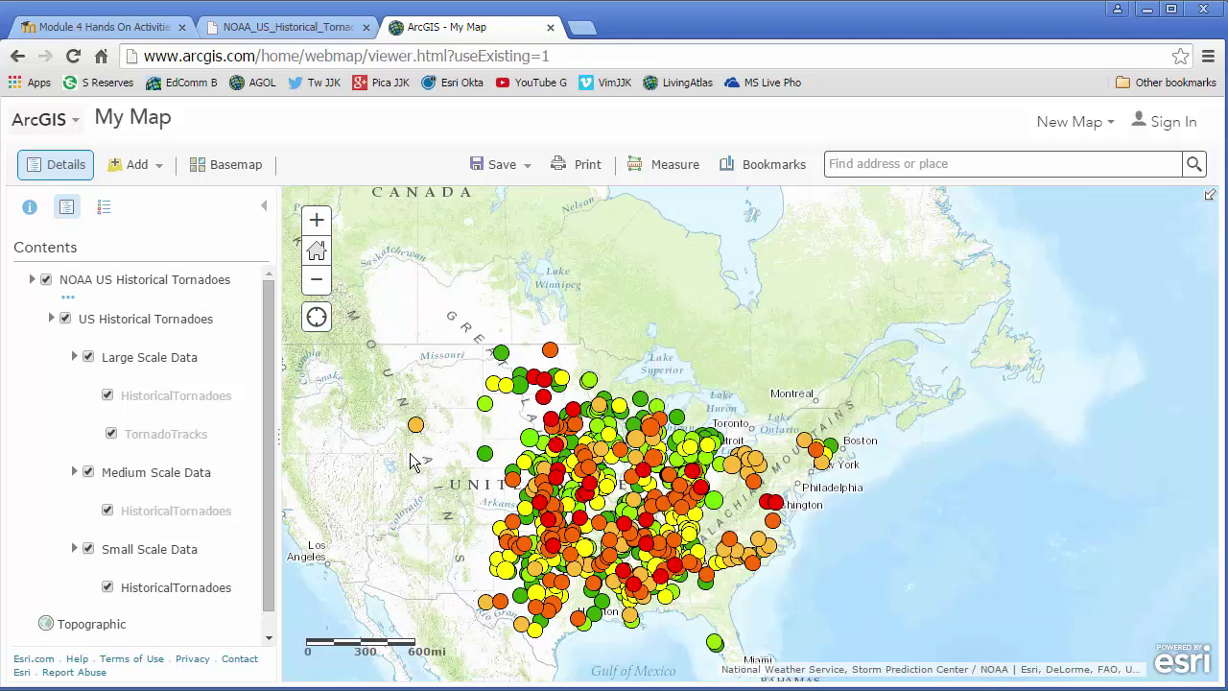
# Zoom the map to the Denver region of Colorado and collapse the Medium Scale Data group in the contents
pyautogui.moveTo(410, 461); pyautogui.dragTo(717, 514)
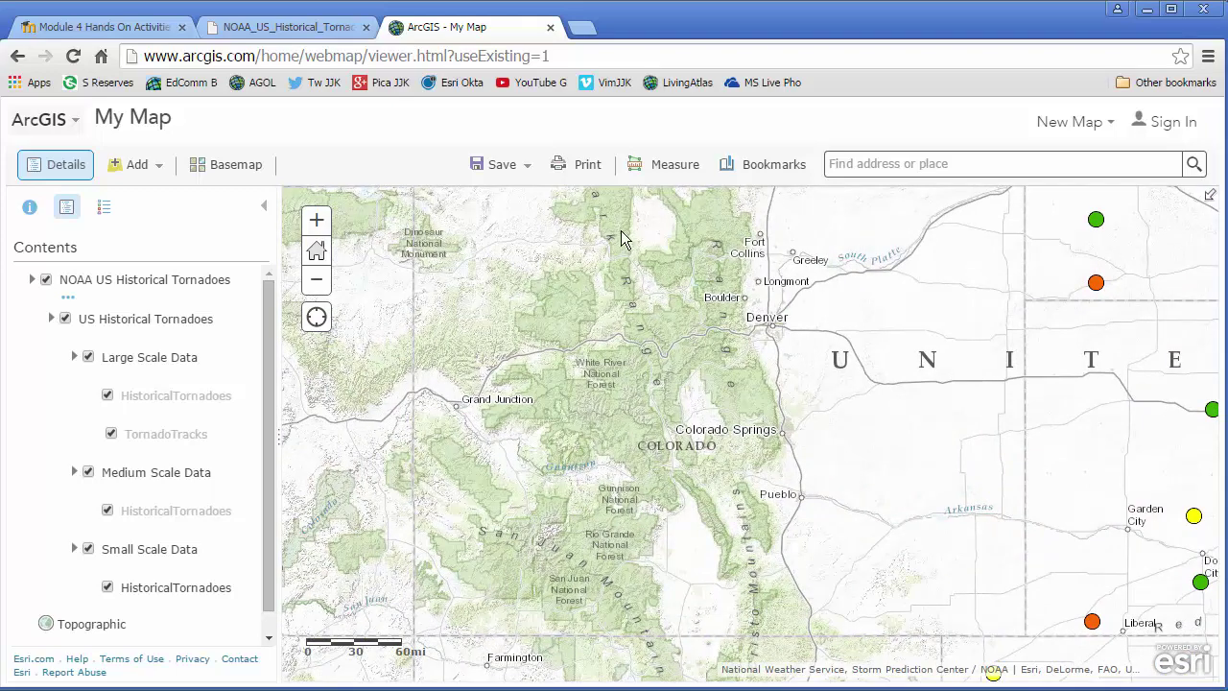
pyautogui.moveTo(619, 211); pyautogui.dragTo(995, 485)
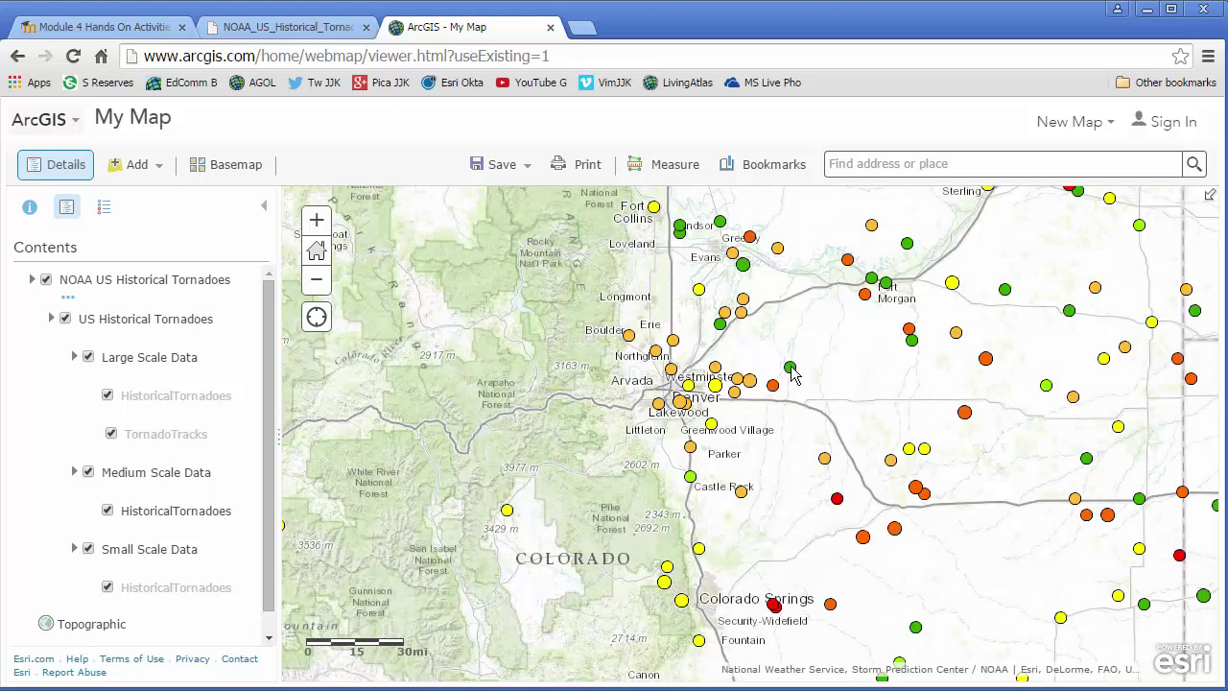
pyautogui.moveTo(219, 476)
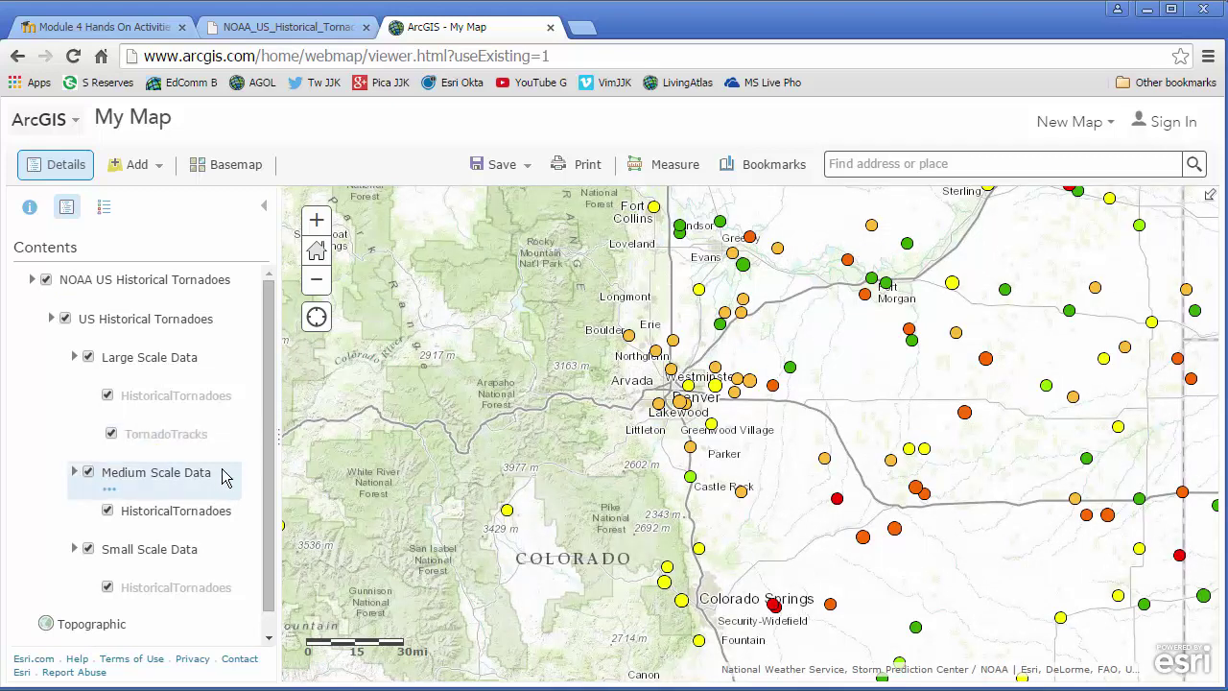
pyautogui.click(109, 491)
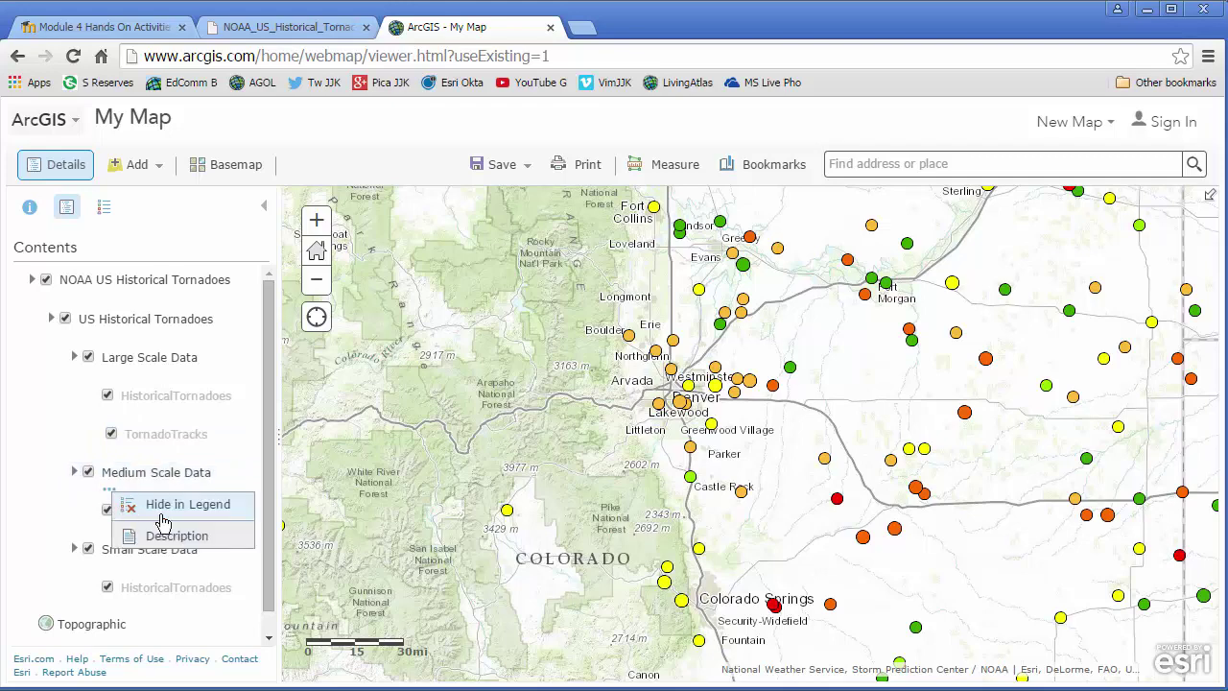
pyautogui.click(132, 480)
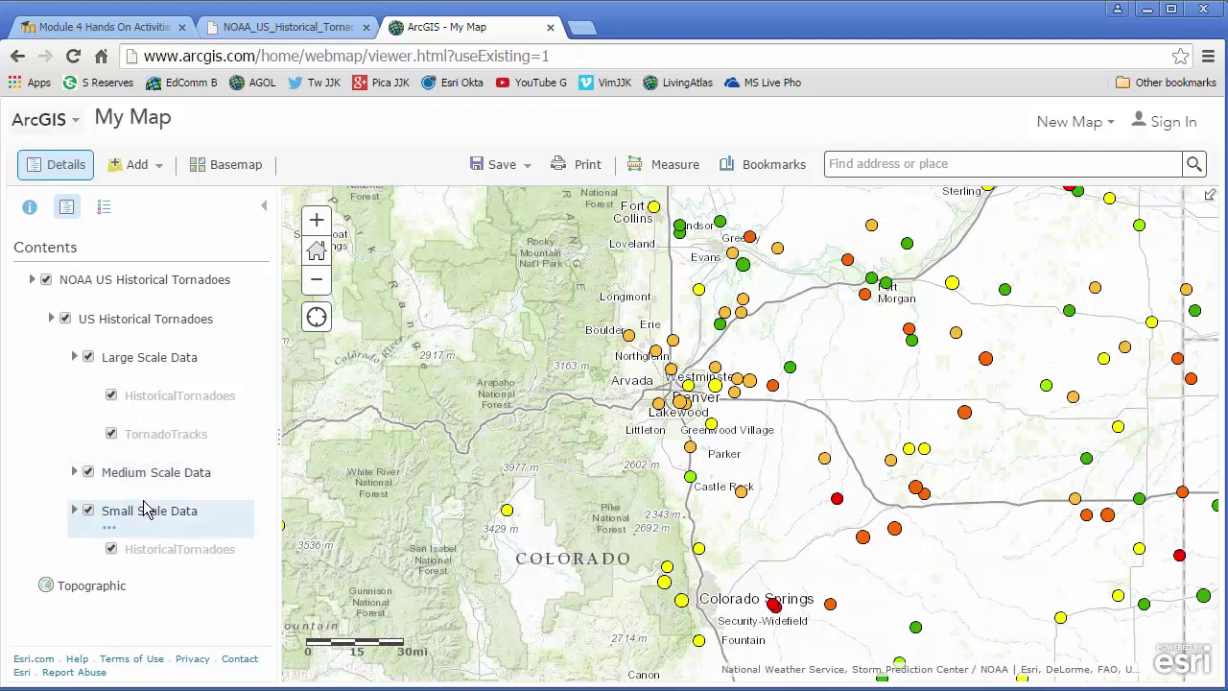
# Zoom in closer around Denver to the large-scale tornado tracks and inspect the pop-ups of points near Montbello and west of Wiggins
pyautogui.moveTo(868, 223); pyautogui.dragTo(595, 437)
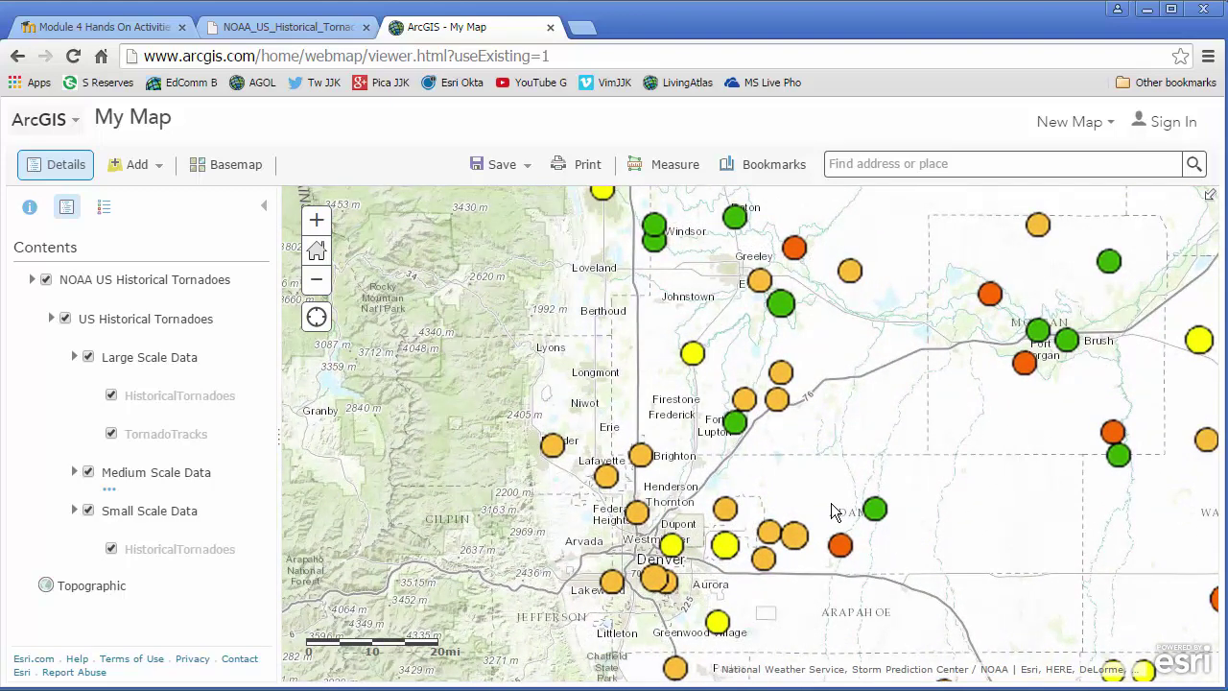
pyautogui.scroll(1, 830, 503)
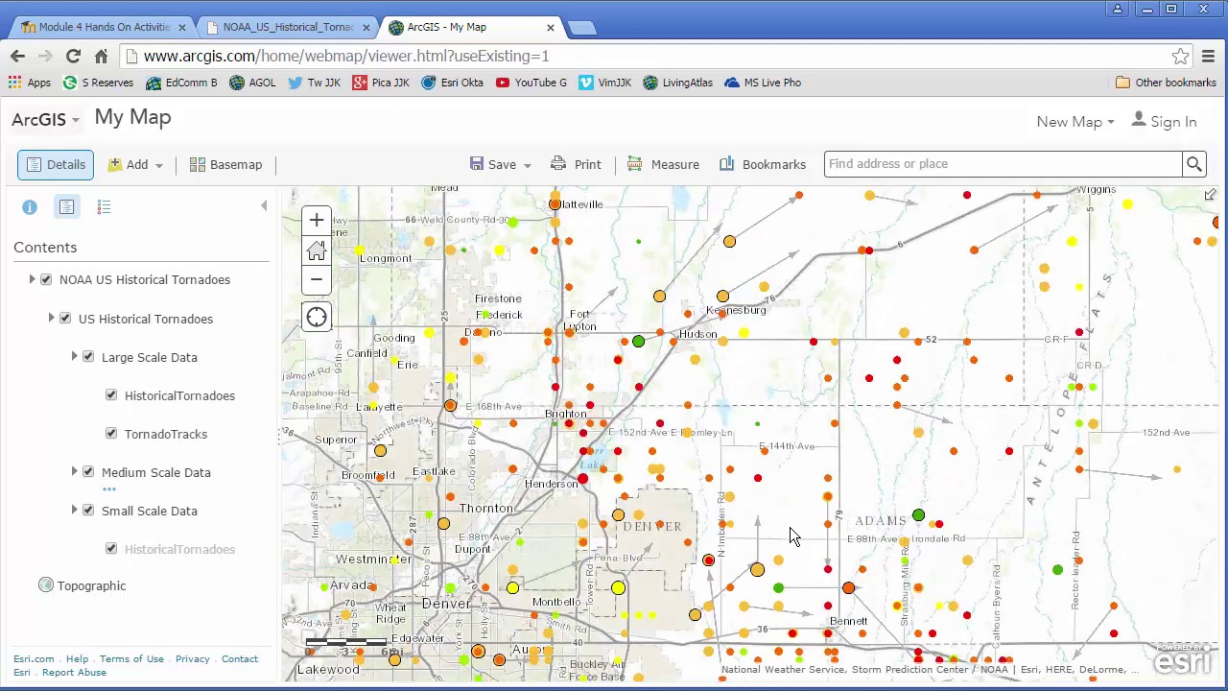
pyautogui.click(618, 588)
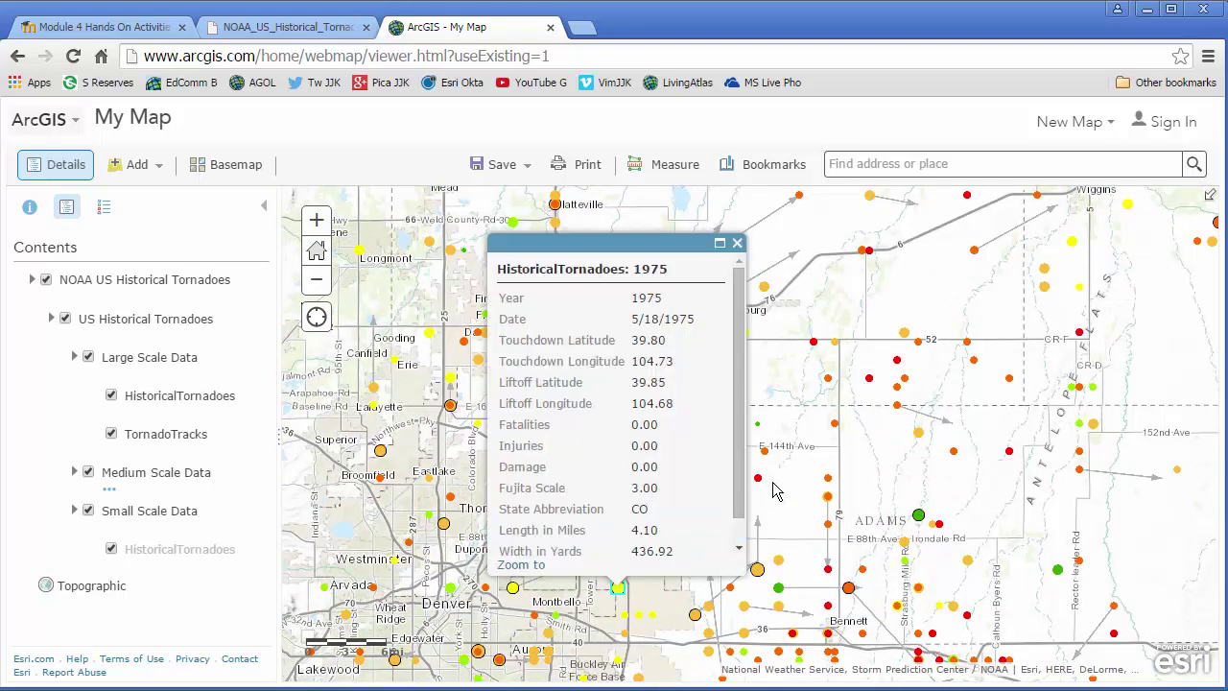
pyautogui.click(870, 197)
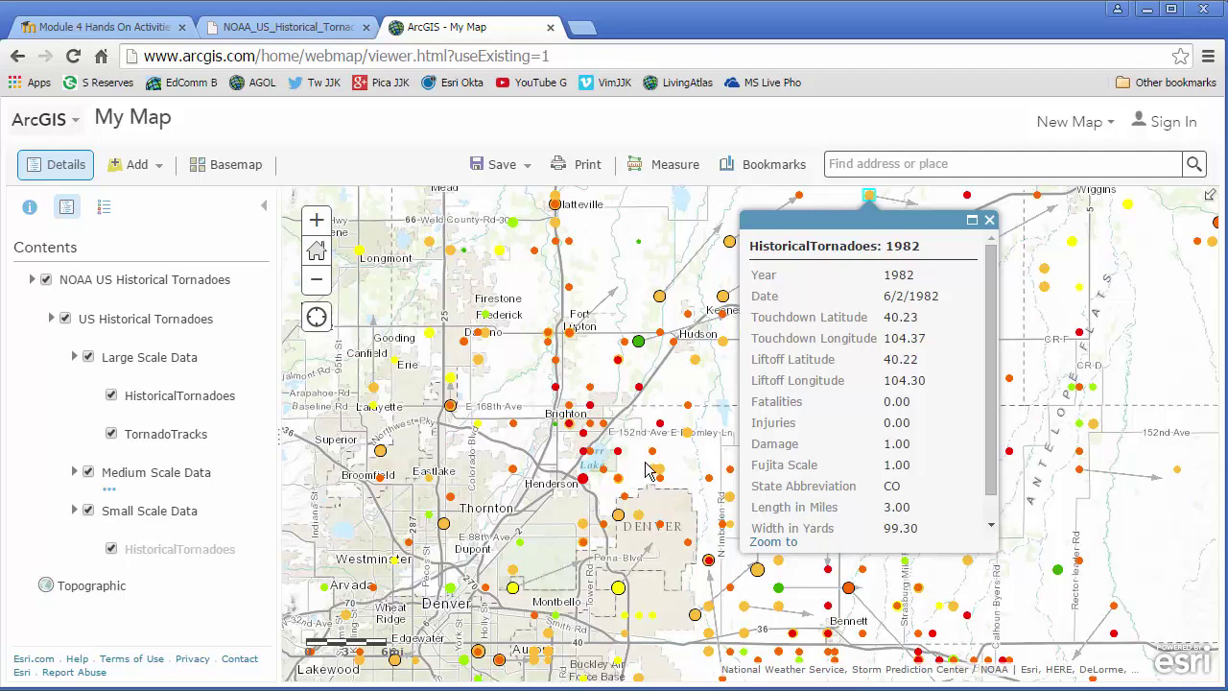
# Zoom to Fort Lupton and change the basemap to Imagery with Labels
pyautogui.moveTo(600, 311); pyautogui.dragTo(550, 353)
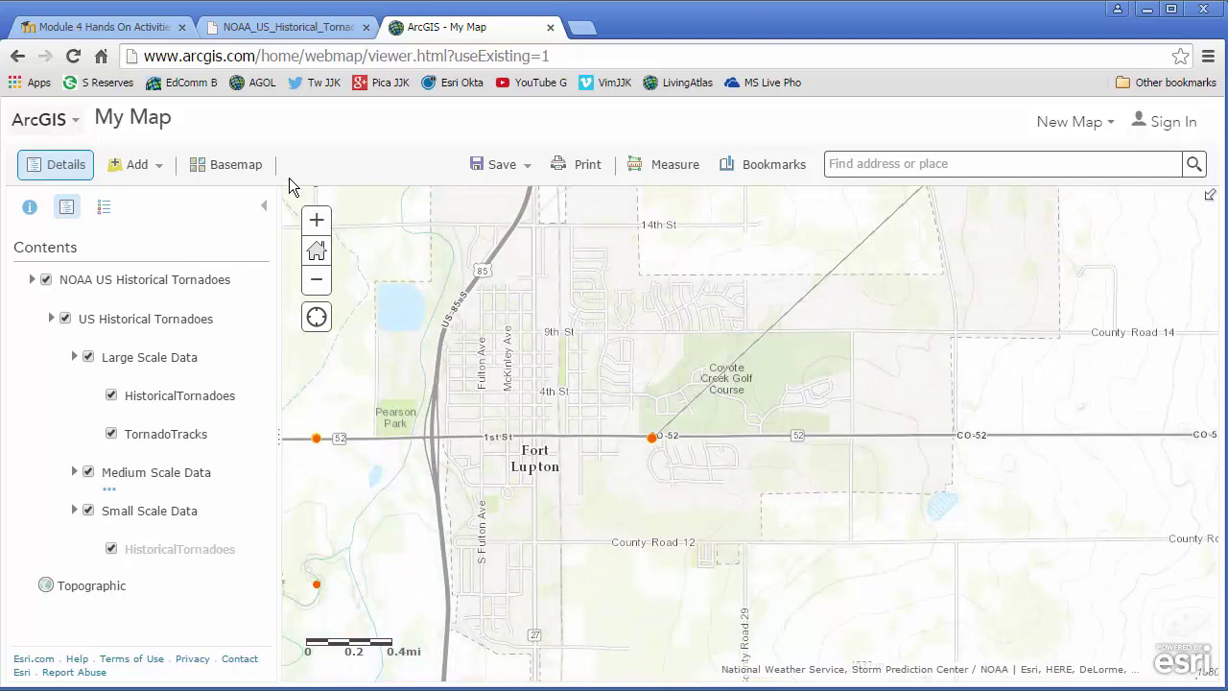
pyautogui.click(252, 167)
pyautogui.click(355, 268)
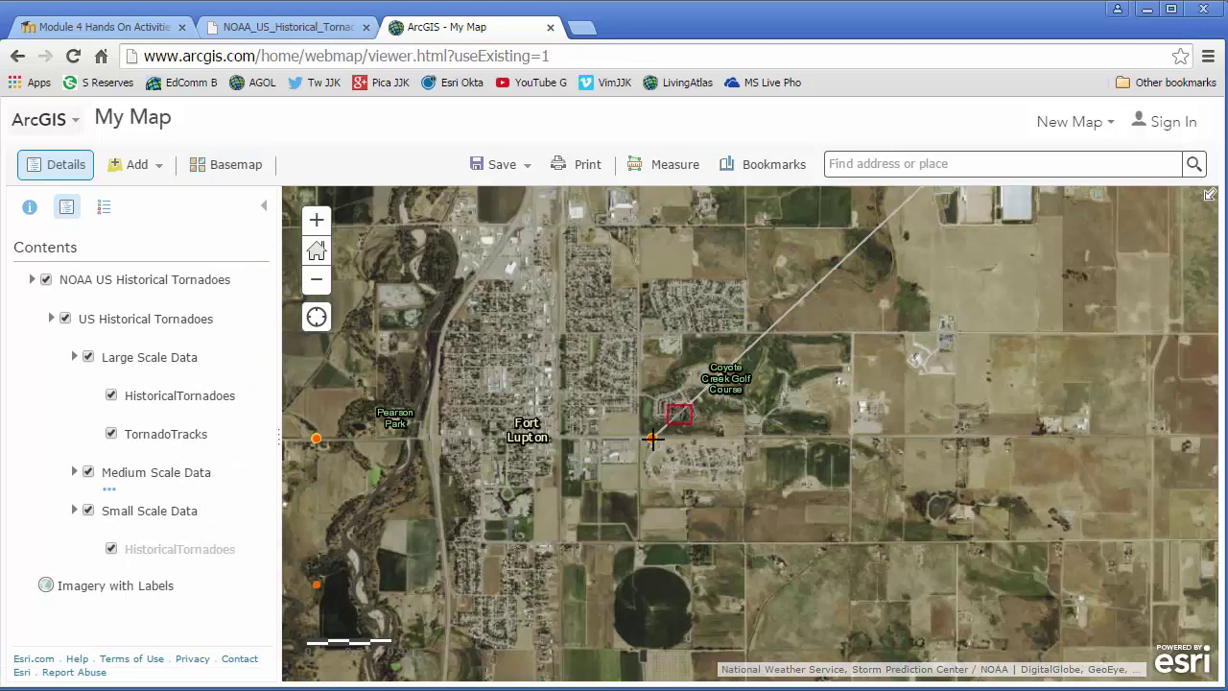
# Zoom in on the tornado touchdown point beside Coyote Creek Golf Course and query the track line's pop-up
pyautogui.moveTo(652, 439); pyautogui.dragTo(624, 466)
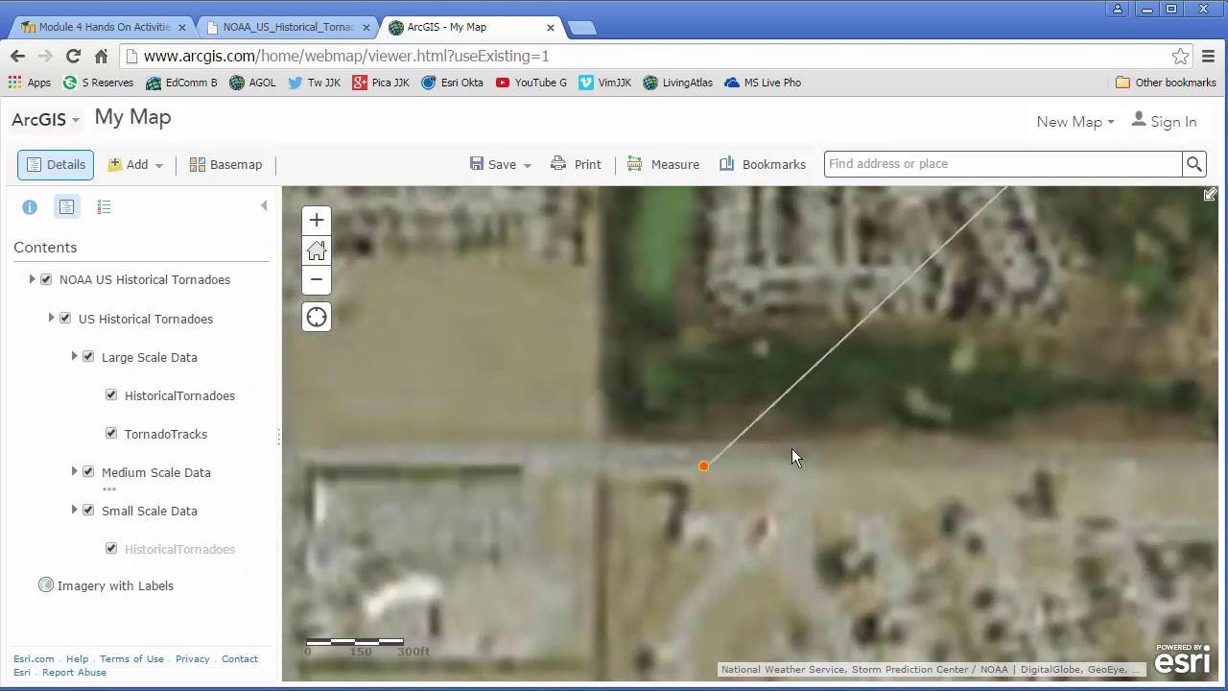
pyautogui.click(785, 389)
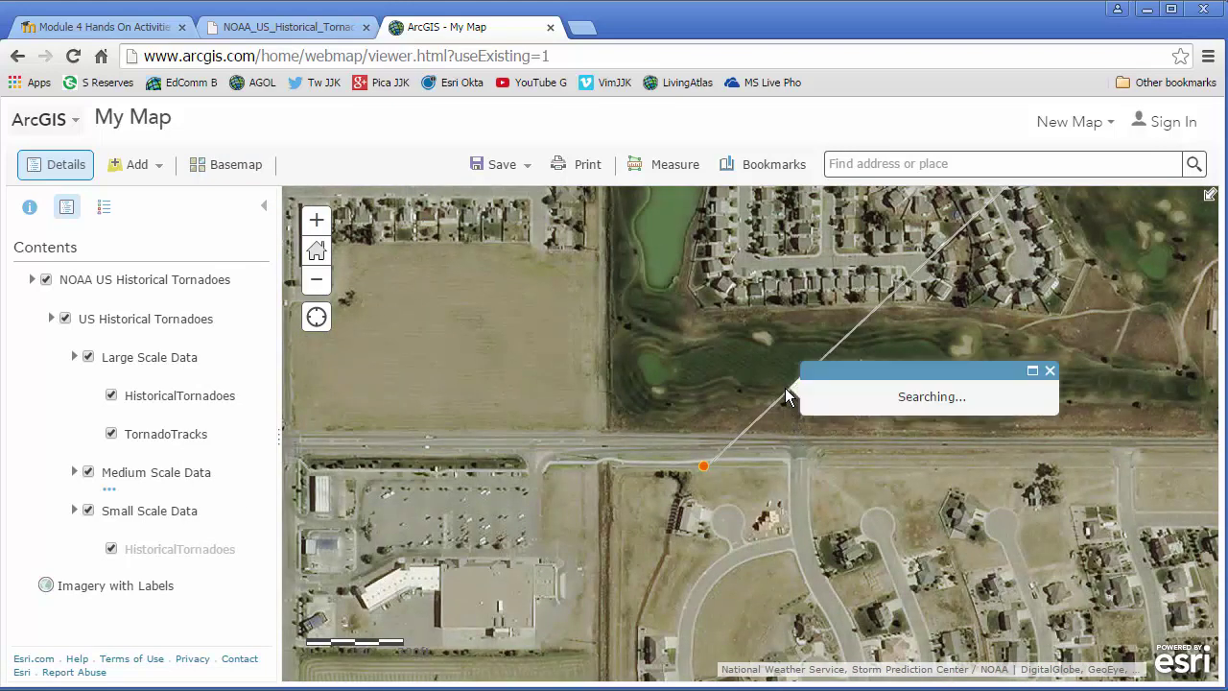
# Query the tornado track line crossing the golf course and inspect the pop-up of its touchdown point
pyautogui.click(782, 394)
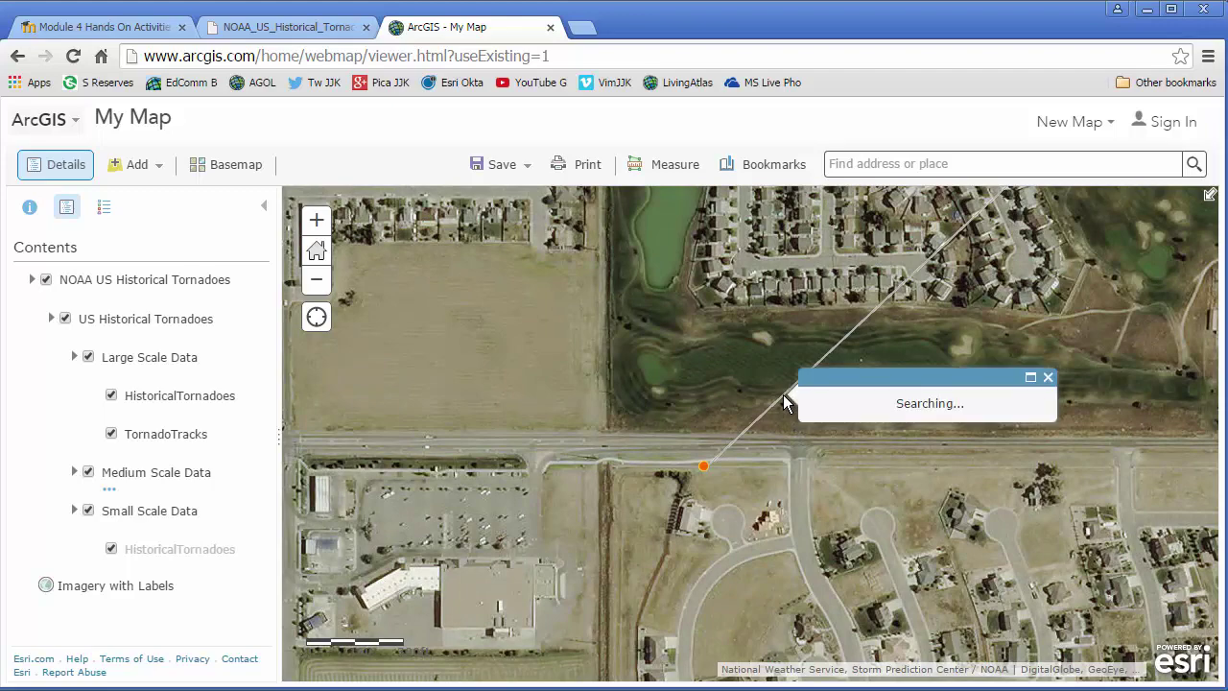
pyautogui.click(701, 466)
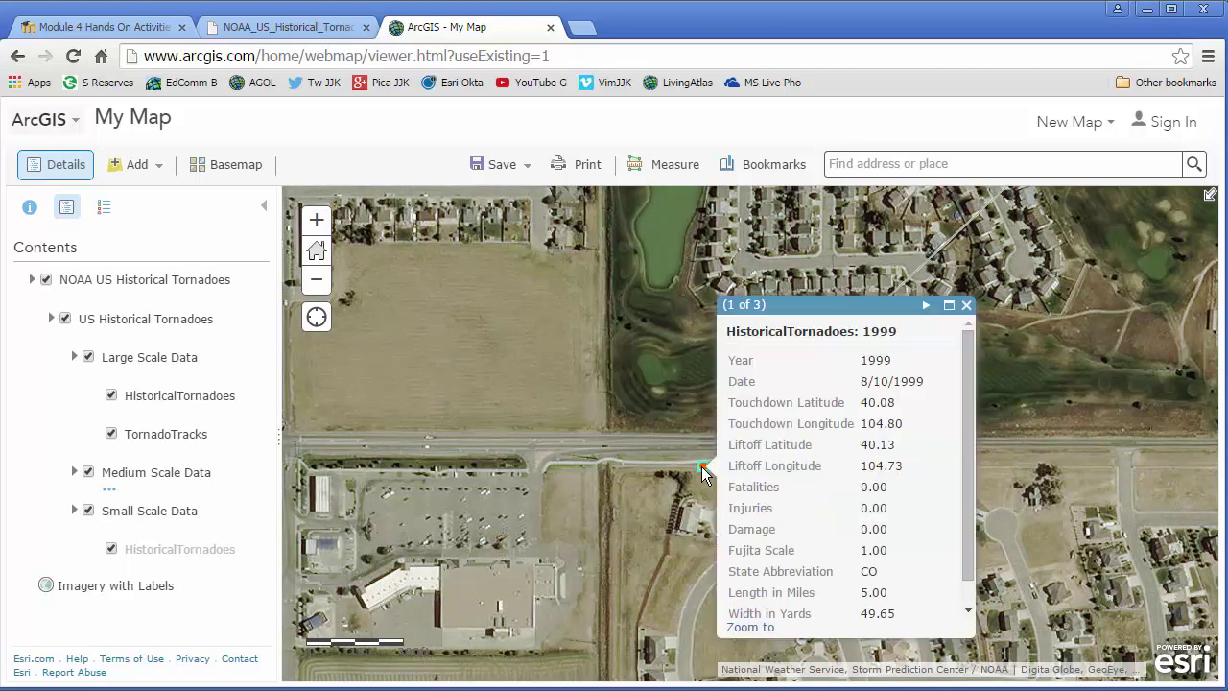
# Measure the distance in miles from the touchdown point beside Coyote Creek Golf Course to the river northwest of Fort Lupton
pyautogui.scroll(-4, 703, 466)
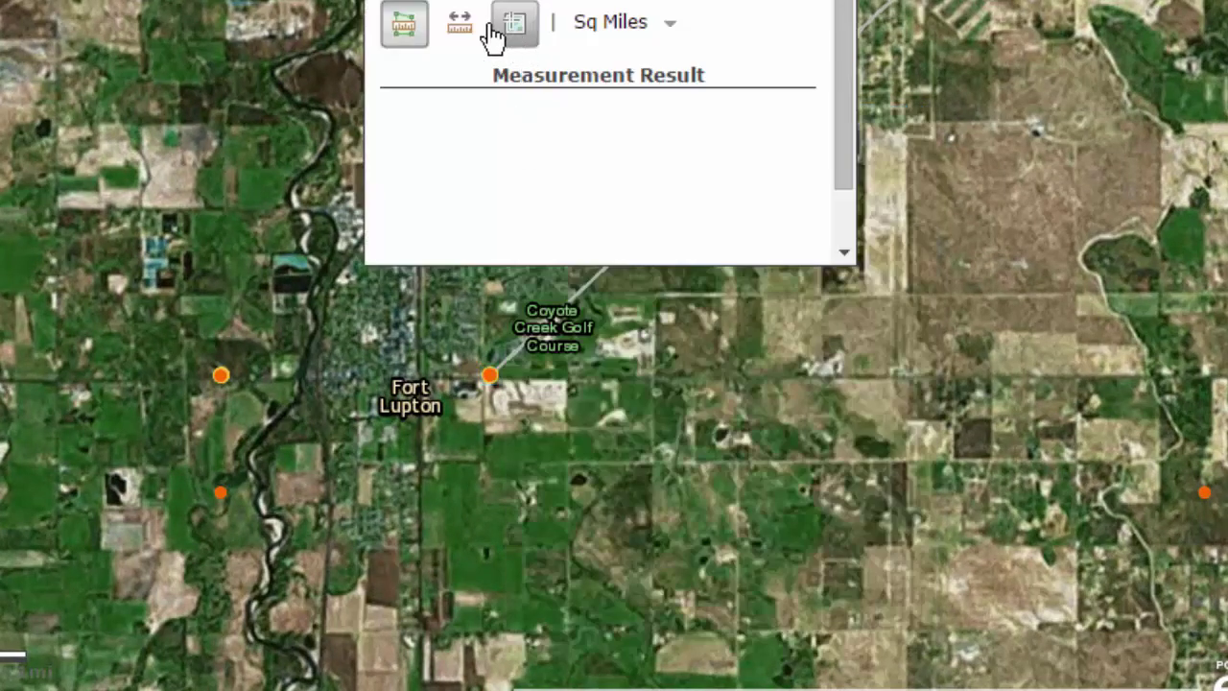
pyautogui.click(456, 26)
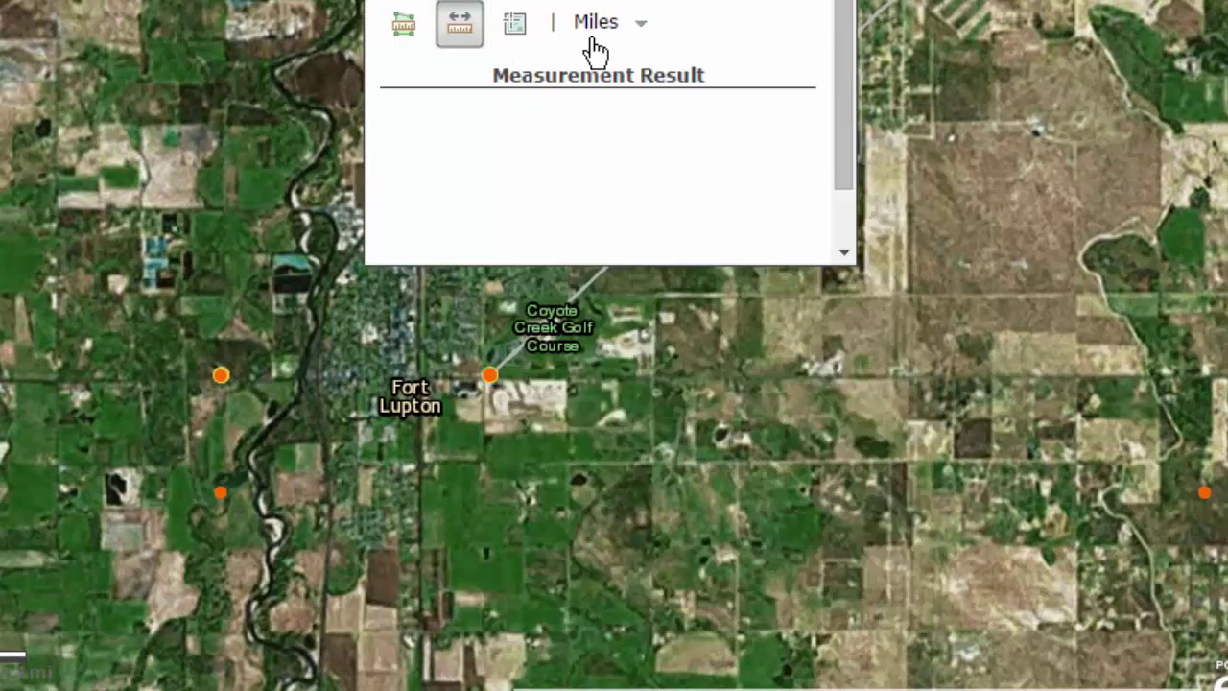
pyautogui.click(487, 376)
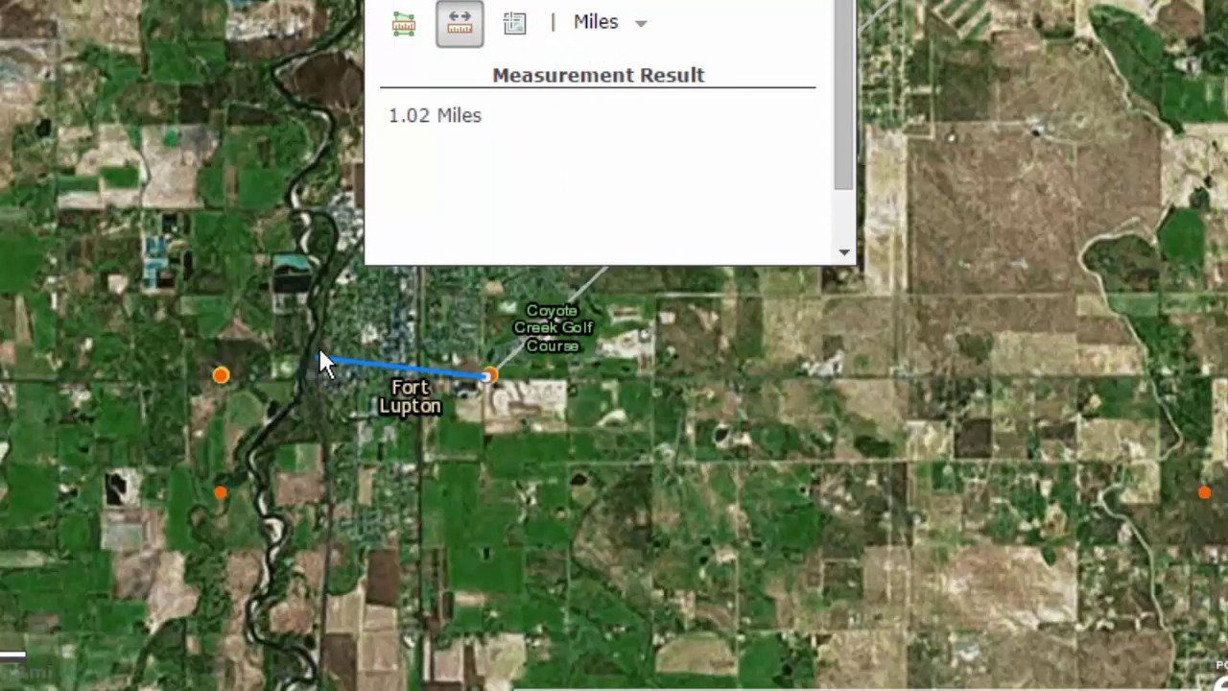
pyautogui.click(336, 271)
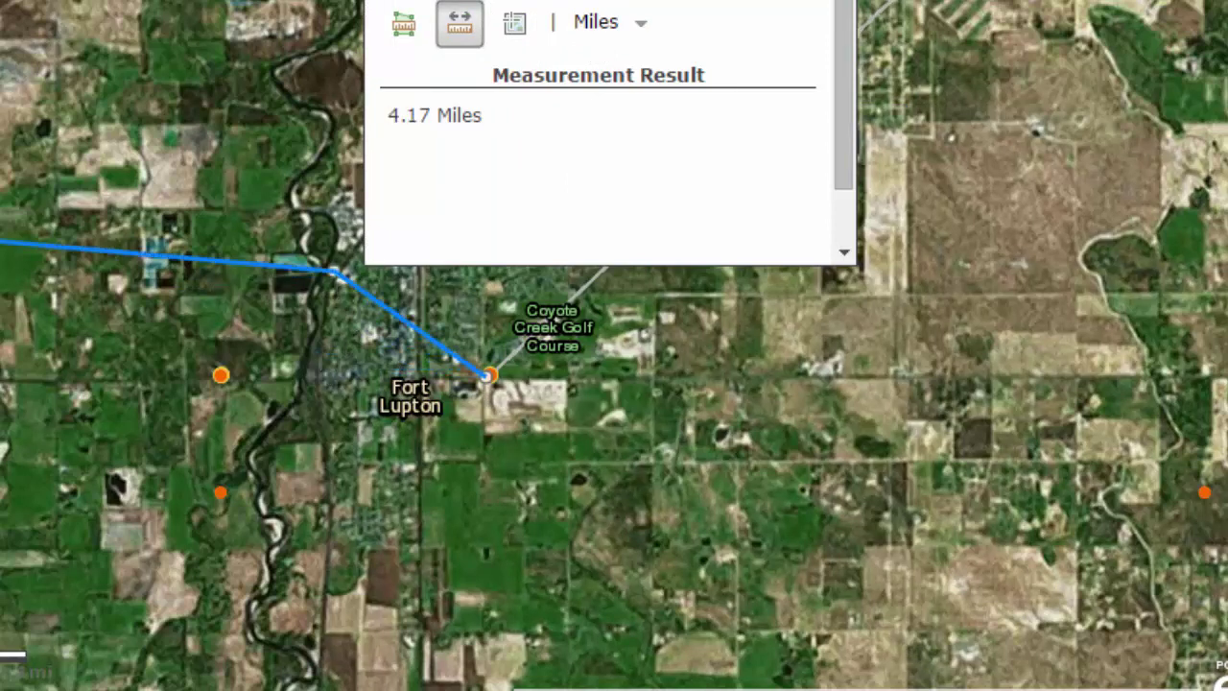
pyautogui.doubleClick(333, 273)
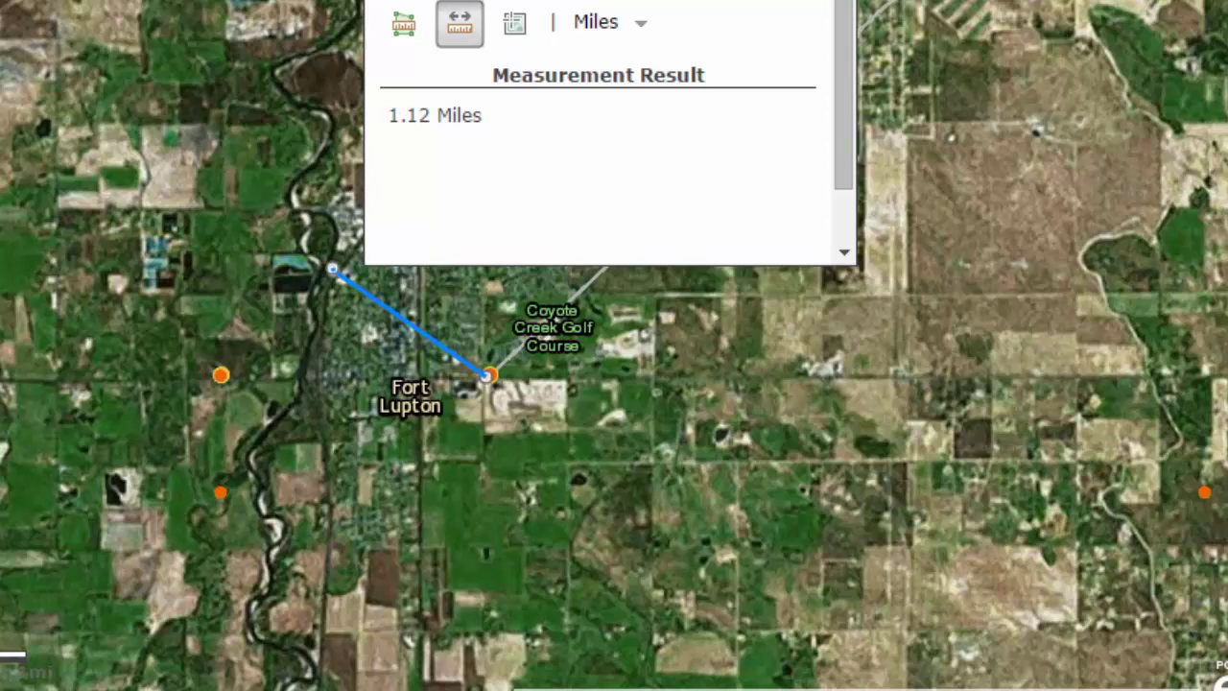
# Change the basemap to Terrain with Labels and show the tornado points across the central and eastern United States
pyautogui.scroll(-2, 614, 346)
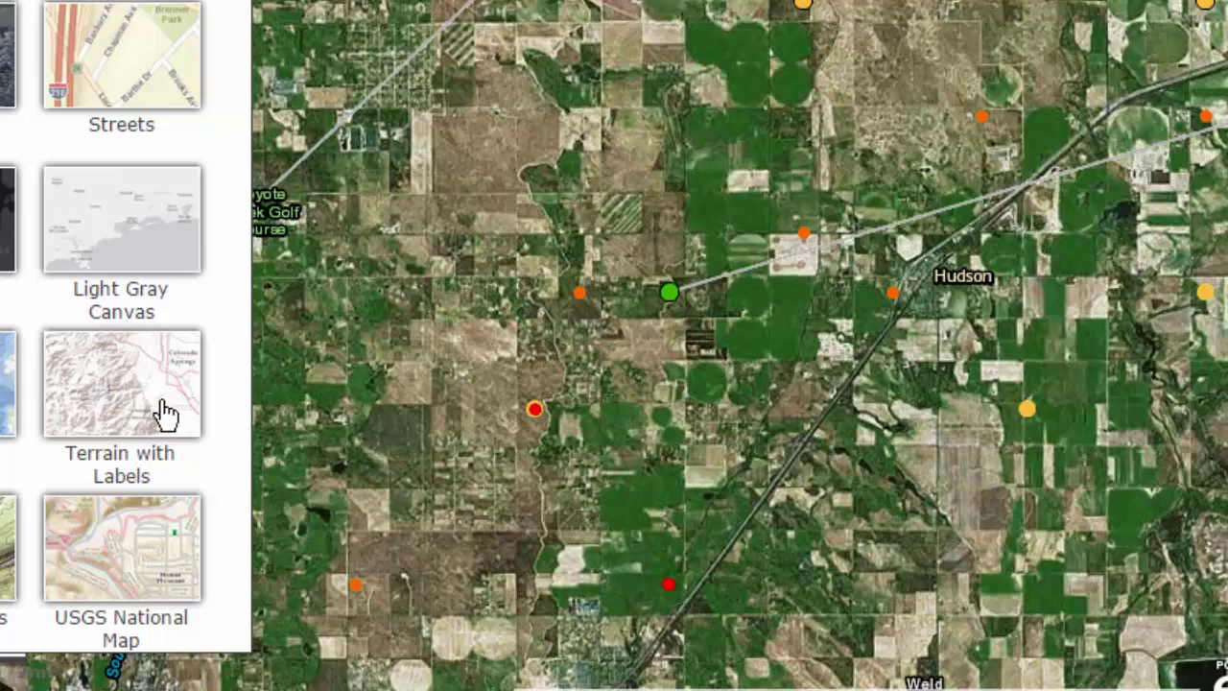
pyautogui.click(165, 414)
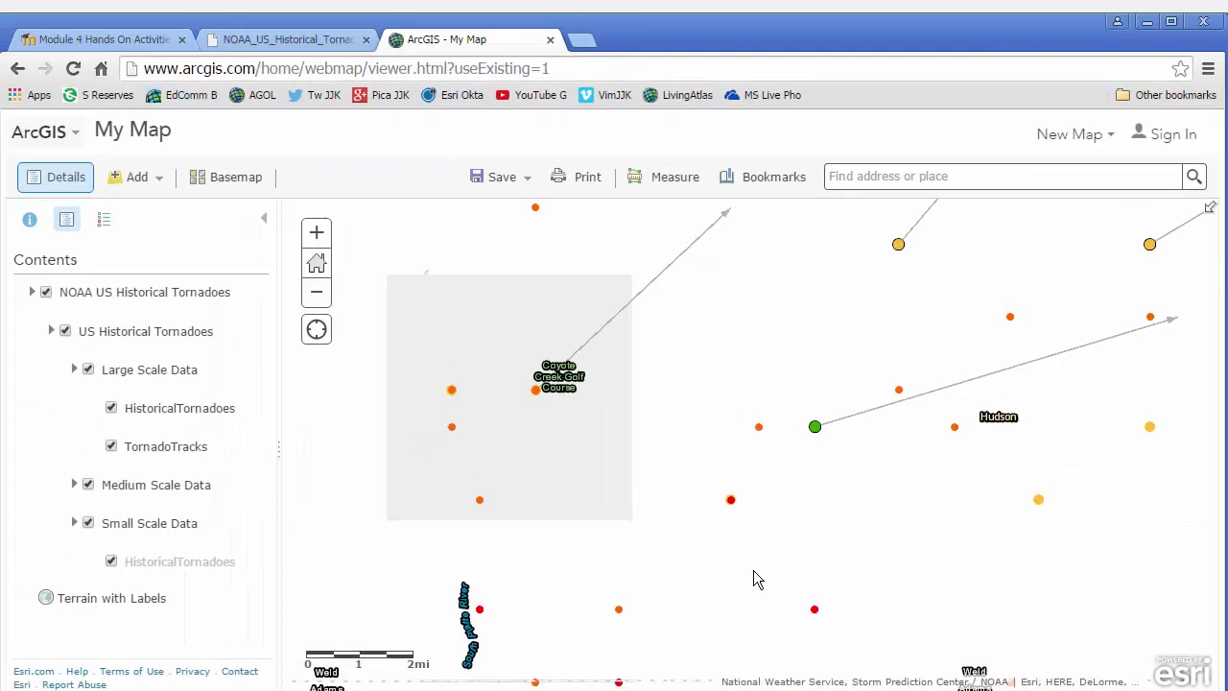
pyautogui.scroll(-4, 693, 561)
pyautogui.scroll(-2, 754, 571)
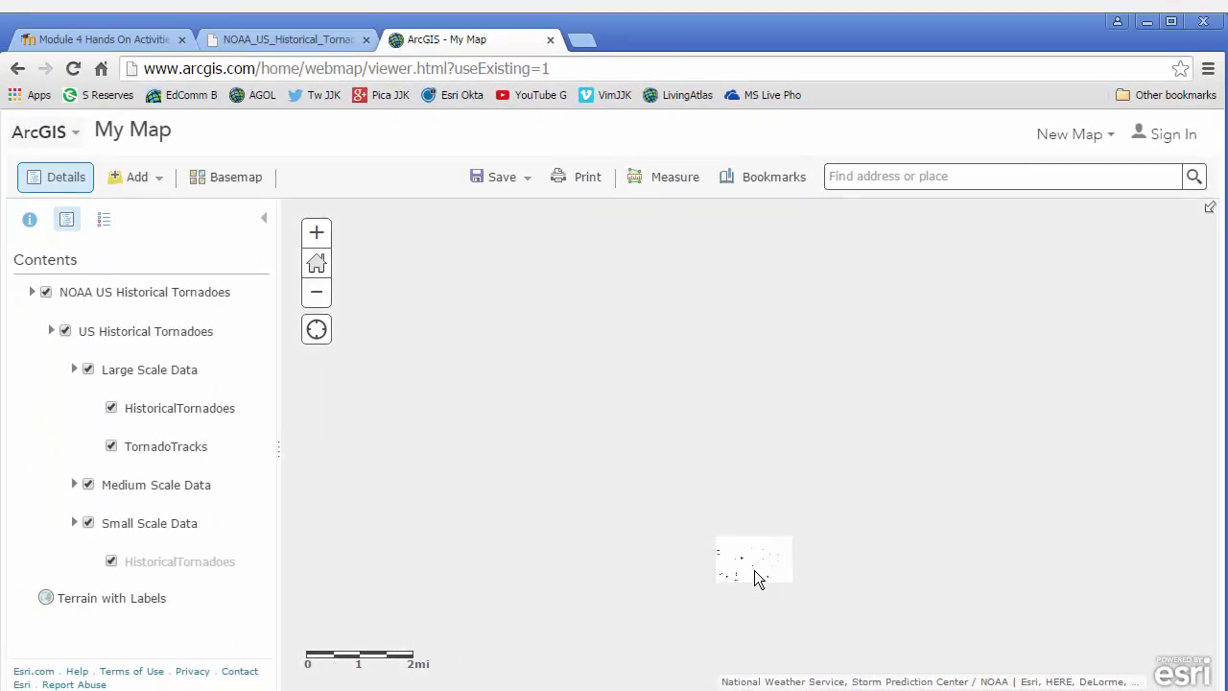
pyautogui.scroll(-2, 754, 572)
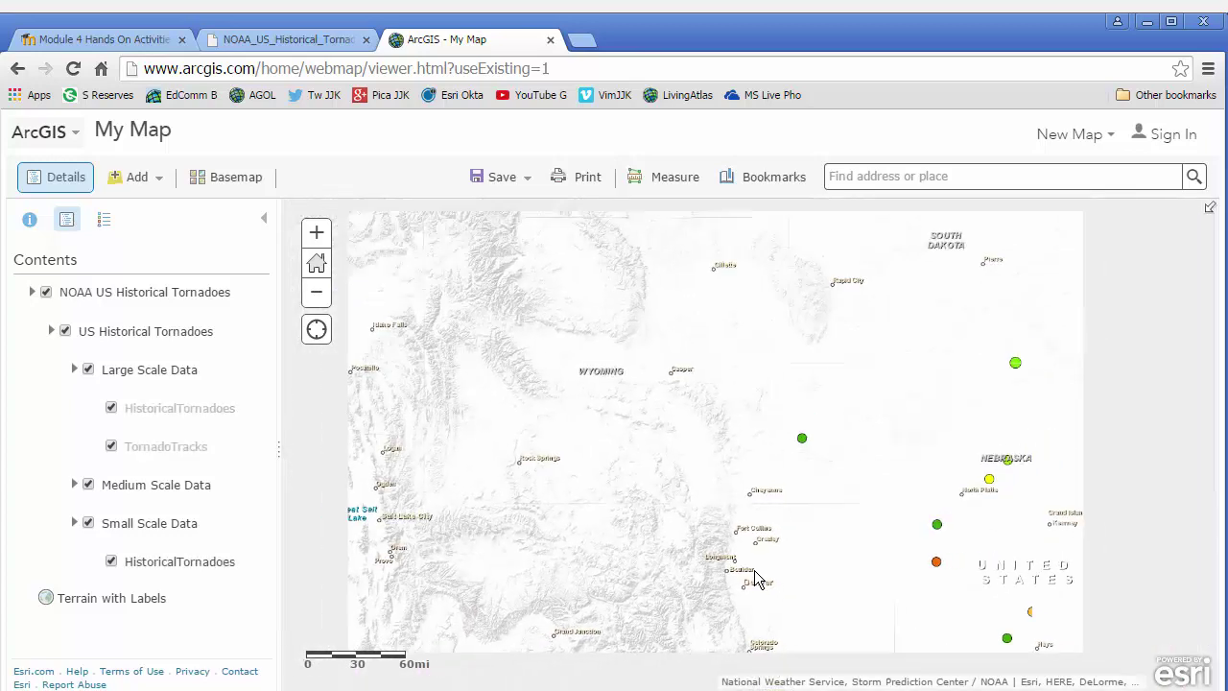
pyautogui.moveTo(813, 553); pyautogui.dragTo(638, 360)
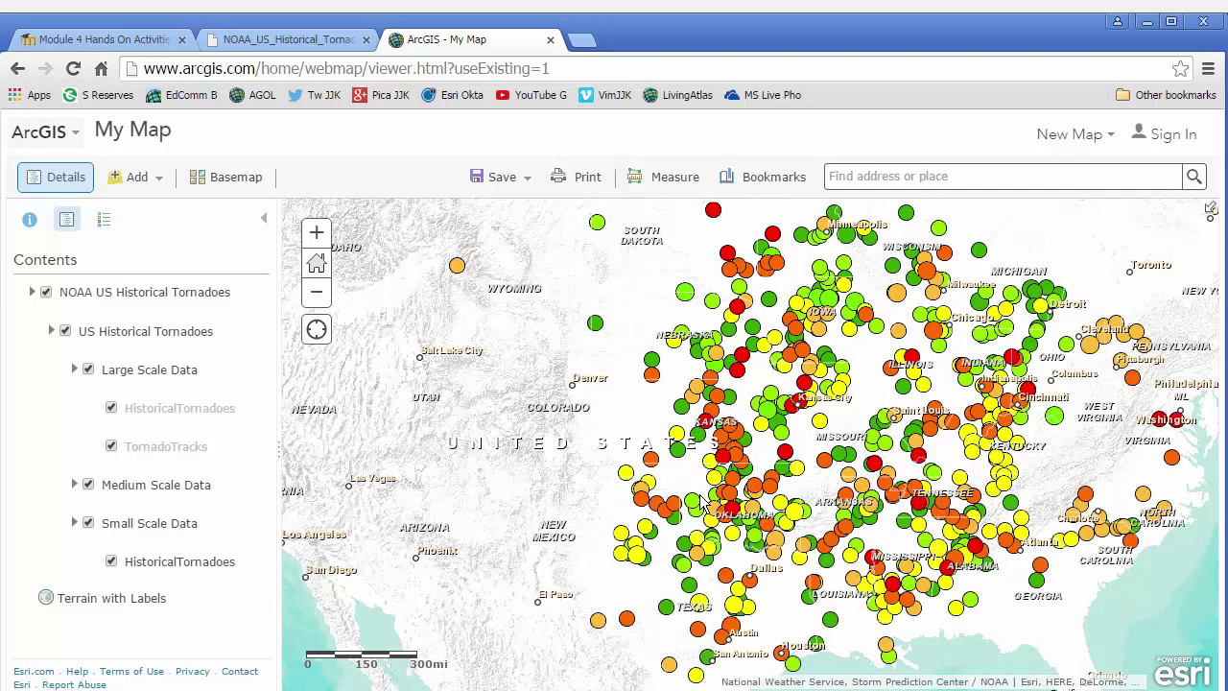